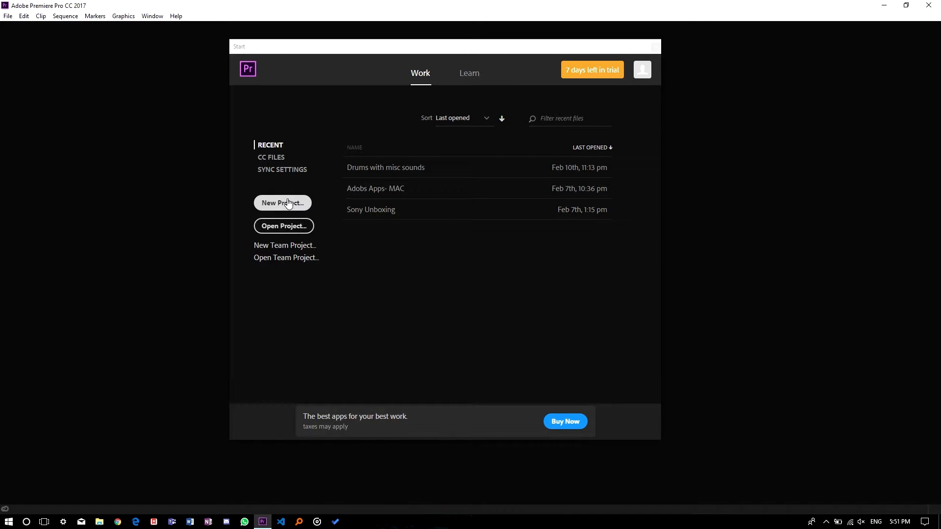
Step: Start a new project and set its location to the Desktop folder
click(287, 201)
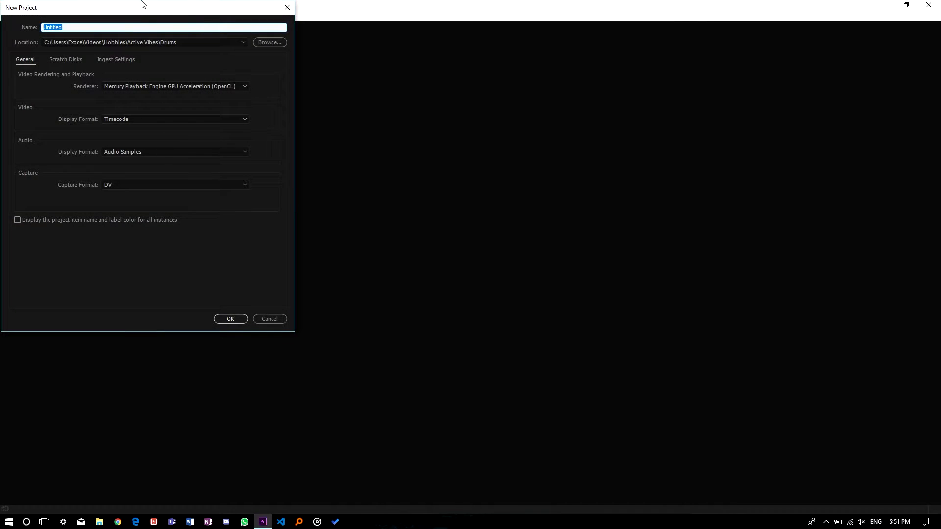
click(140, 23)
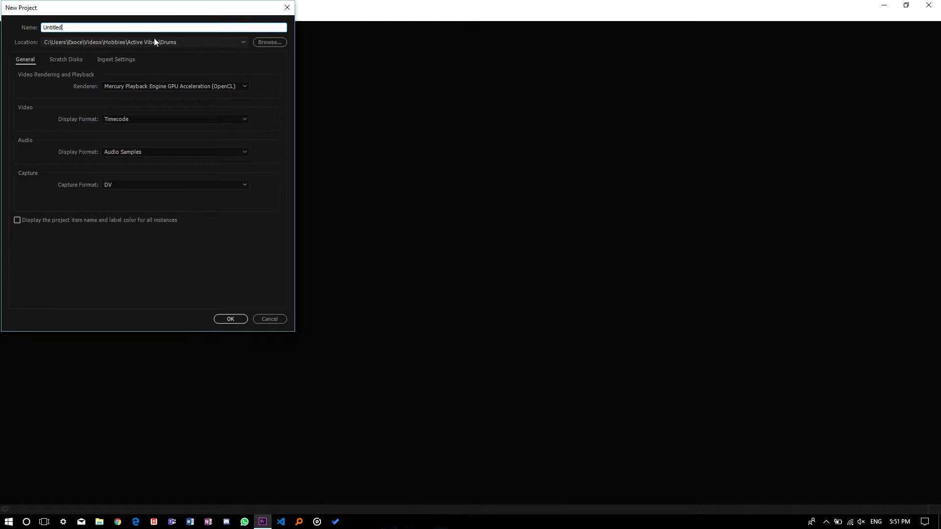
click(154, 41)
click(269, 41)
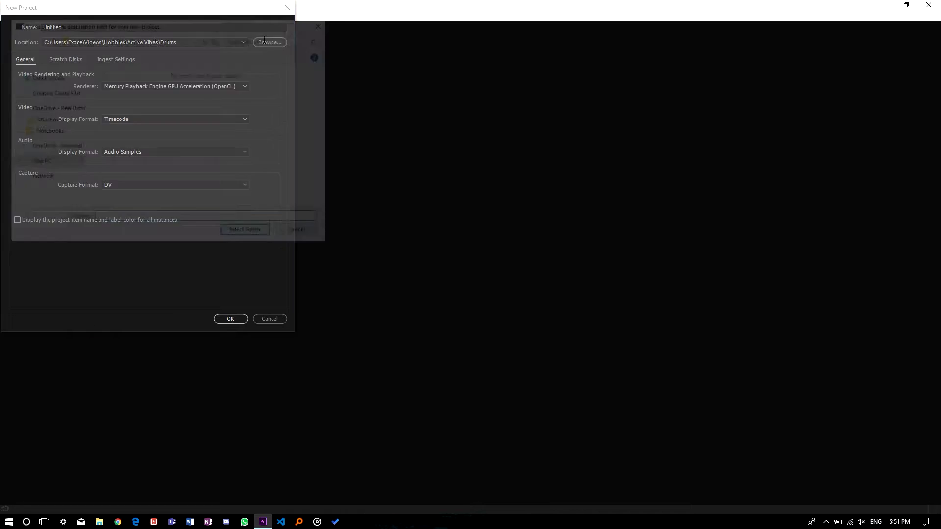
click(39, 135)
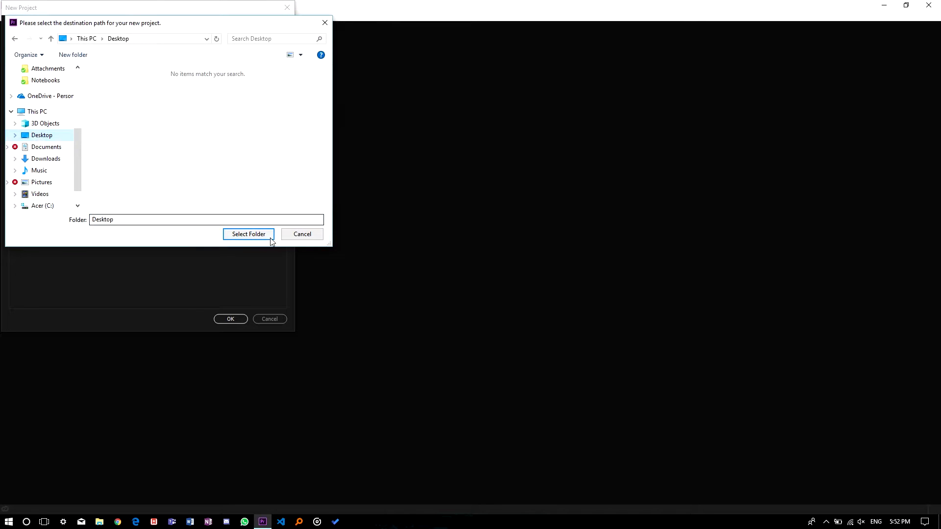
click(250, 234)
Step: Name the project "Premier pro tutorial part1"
click(86, 27)
text(P)
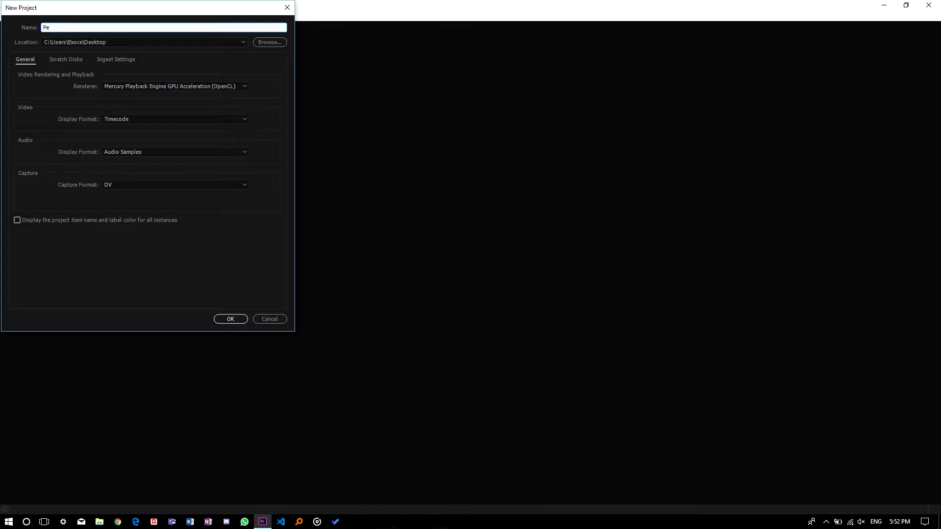
text(remier pr)
text(o tutorial poa)
text(art)
text(1)
Step: Review the renderer, video display, audio display and capture format options in the general settings
click(124, 86)
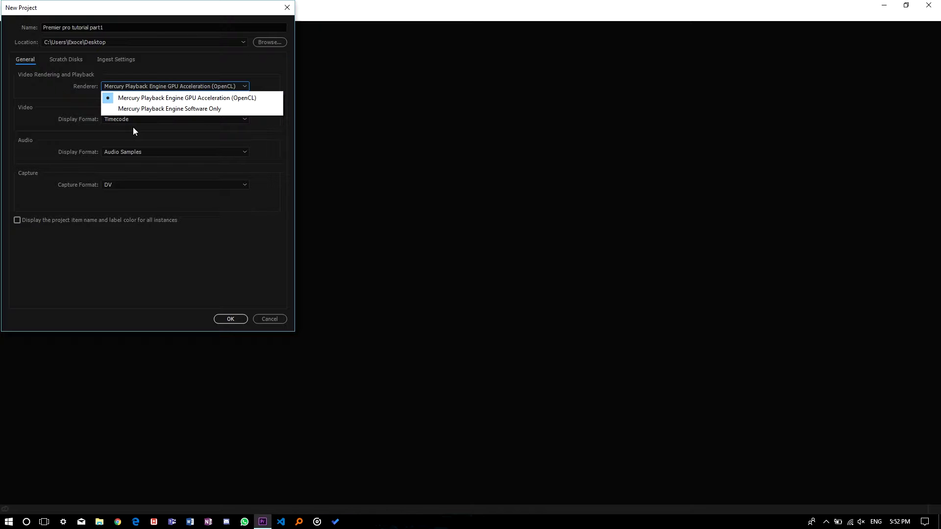
click(46, 113)
click(107, 119)
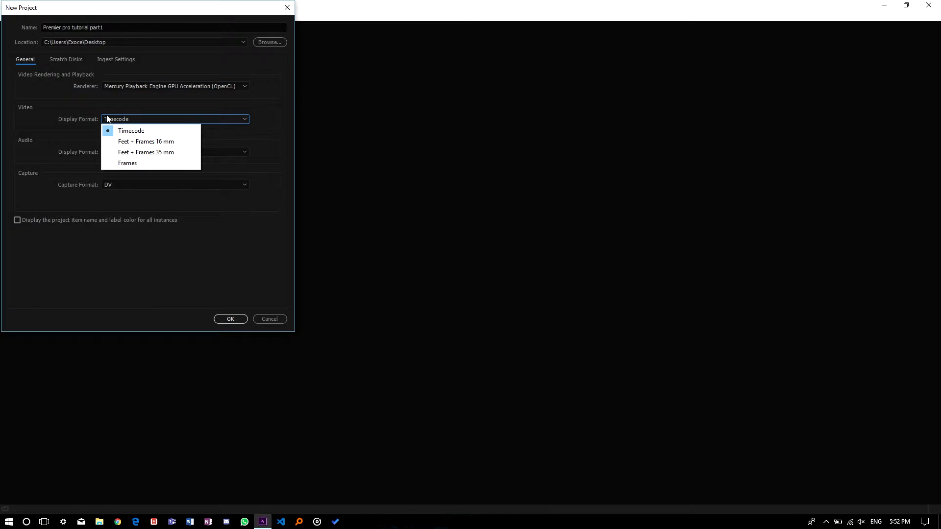
click(107, 119)
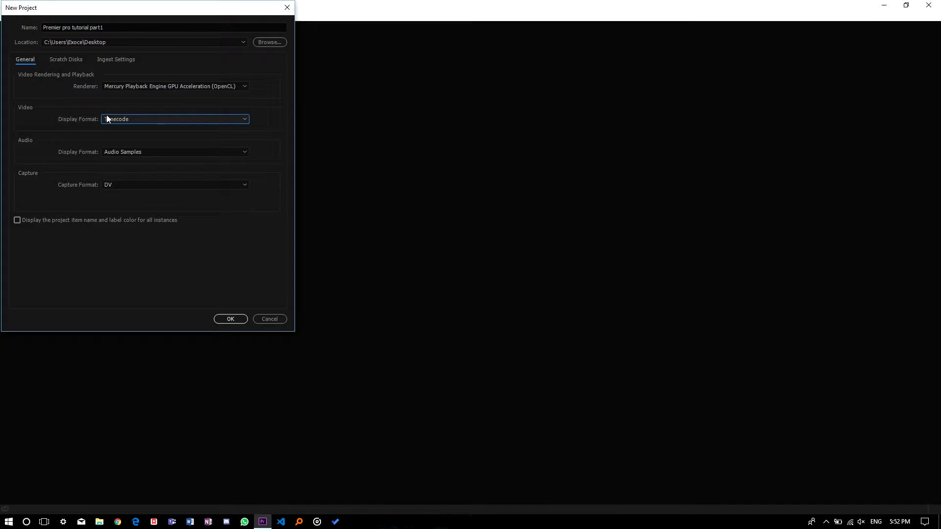
click(124, 152)
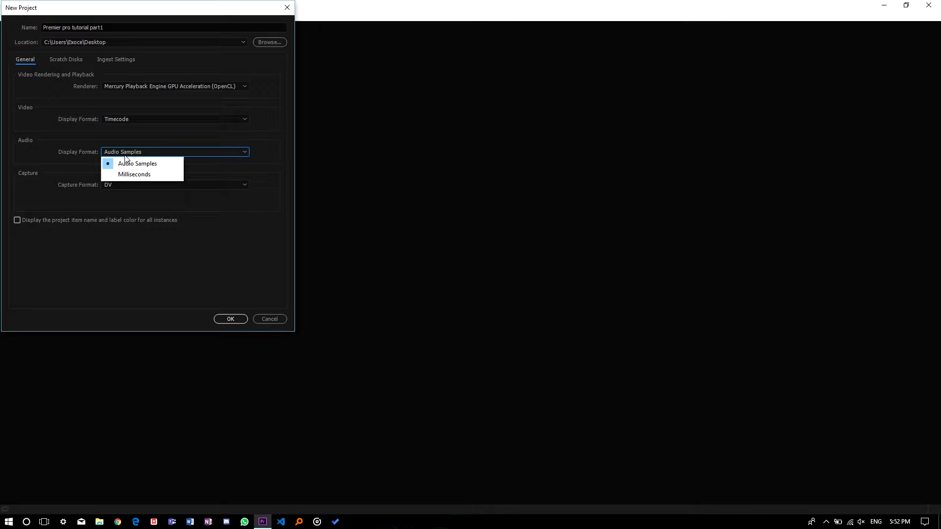
click(40, 135)
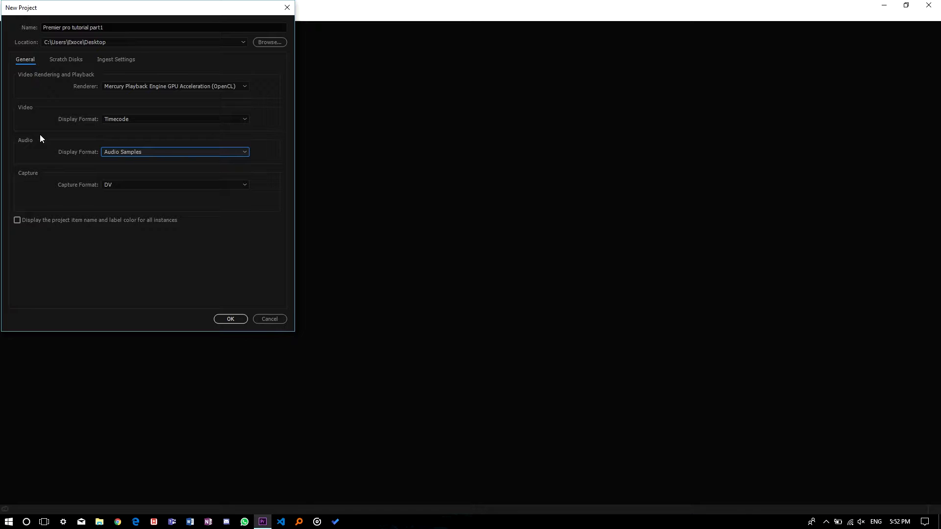
click(115, 185)
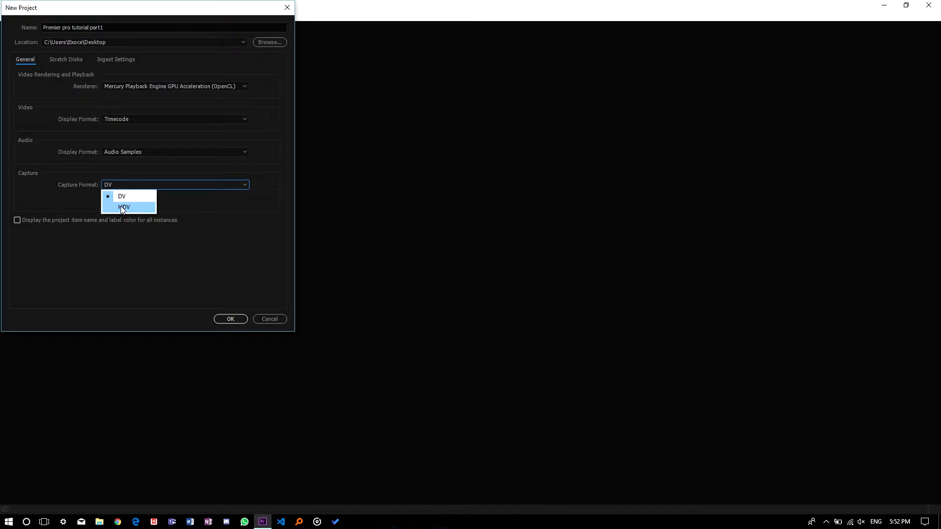
click(54, 185)
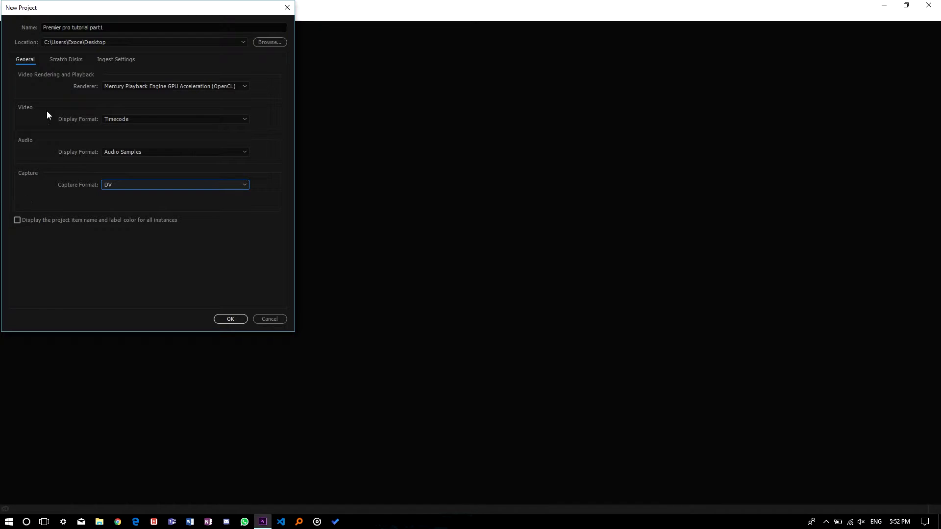
Step: Review the scratch disk and ingest settings and create the project
click(60, 58)
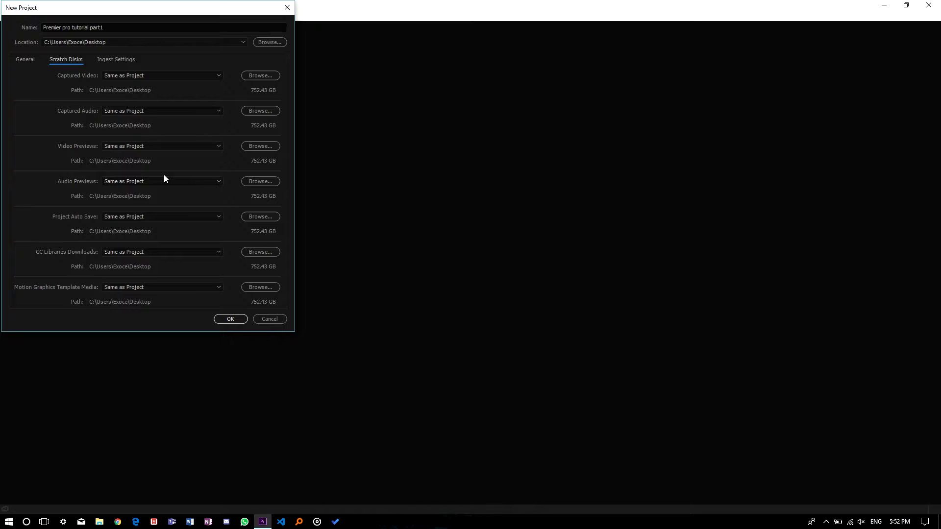
scroll(155, 142, up, 1)
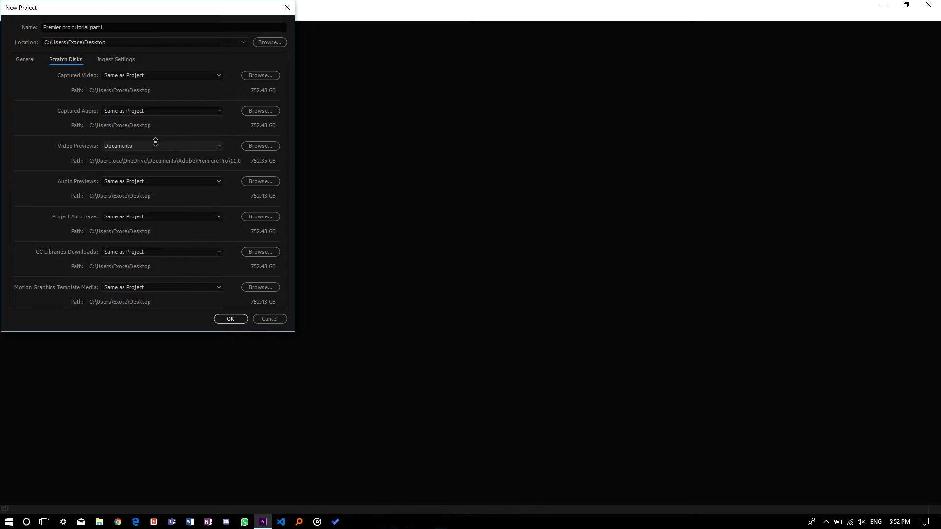
click(121, 61)
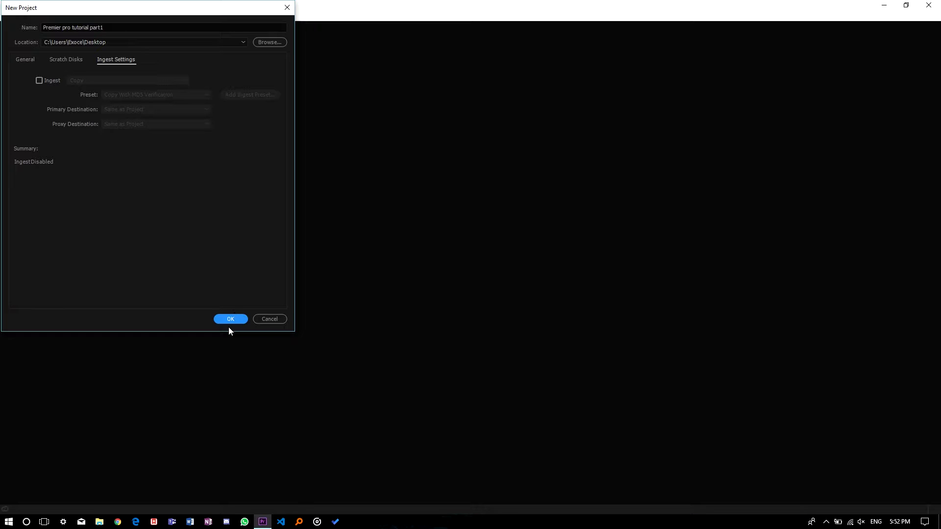
click(241, 321)
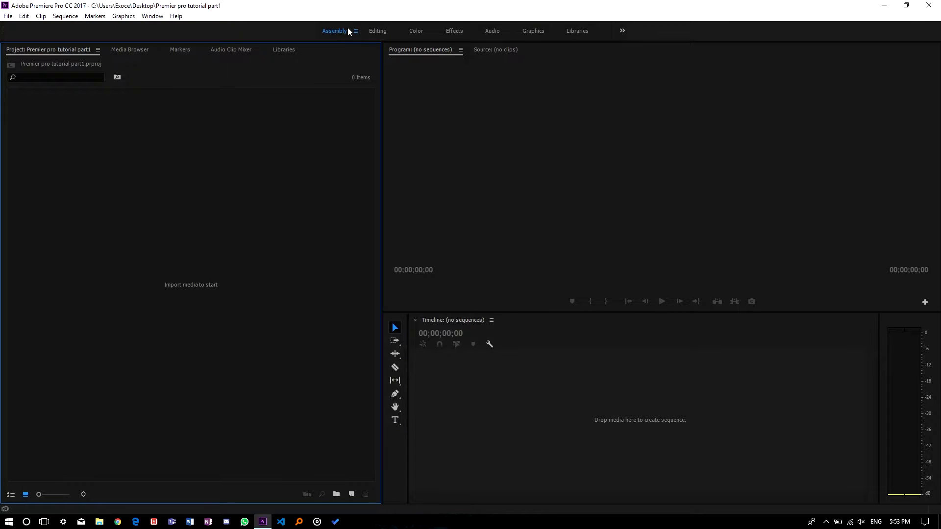
Step: Browse the available workspaces, ending in the Assembly workspace
click(377, 31)
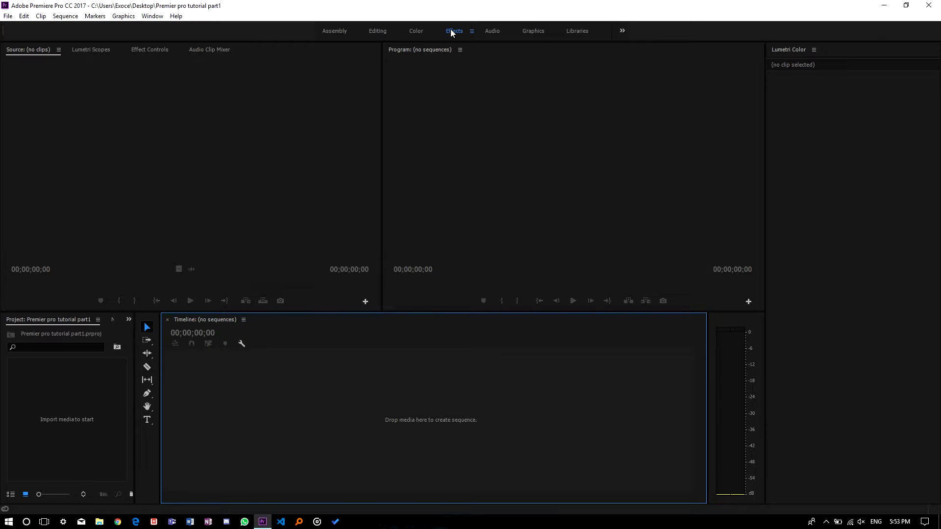
click(490, 31)
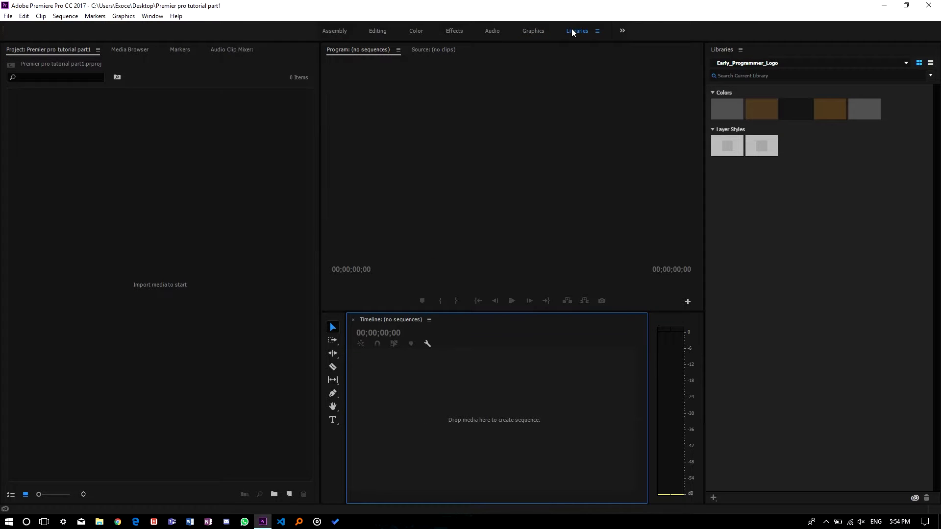
click(622, 34)
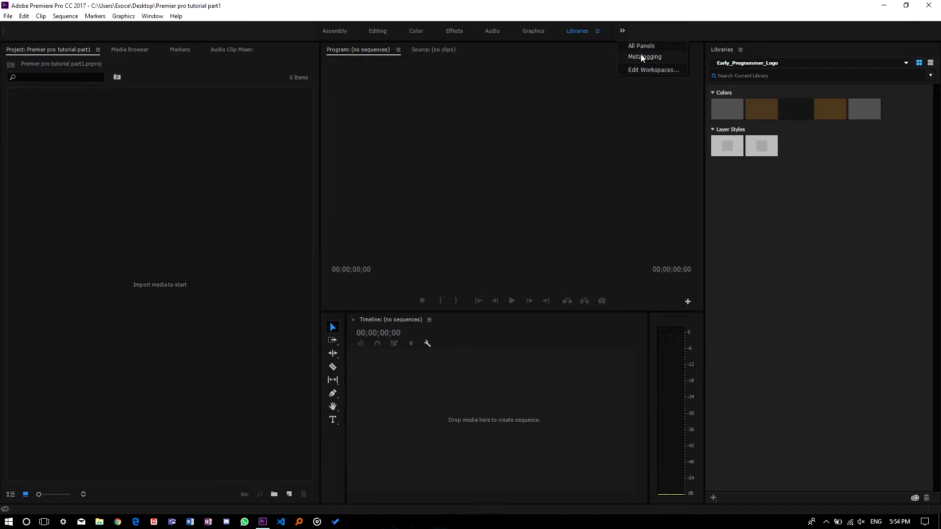
click(543, 71)
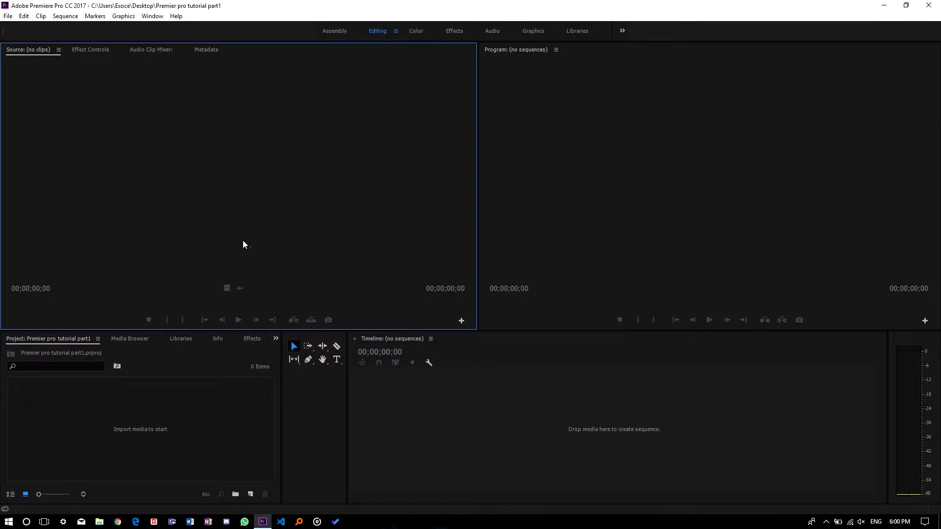
click(334, 32)
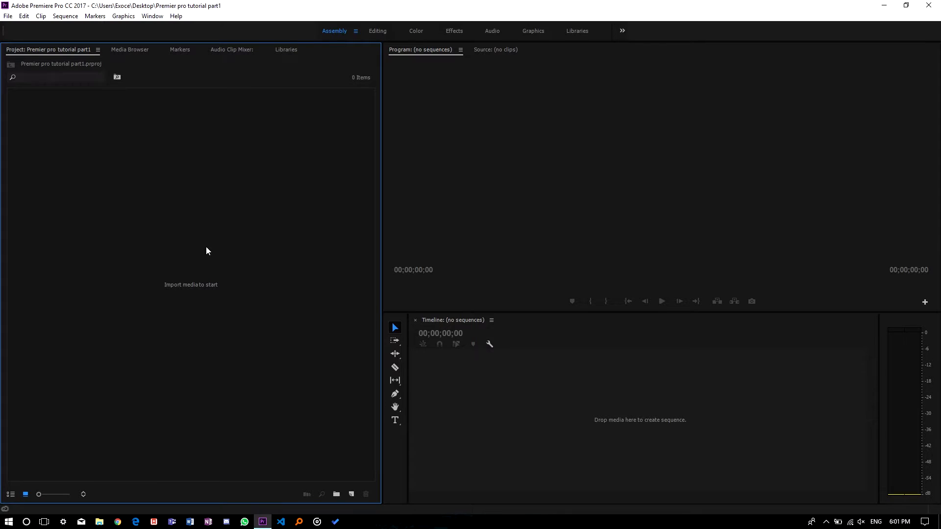
Step: Import the four video clips bridge fhd, cathedral fhd, cathedral and lake fhd from the Desktop
double_click(206, 251)
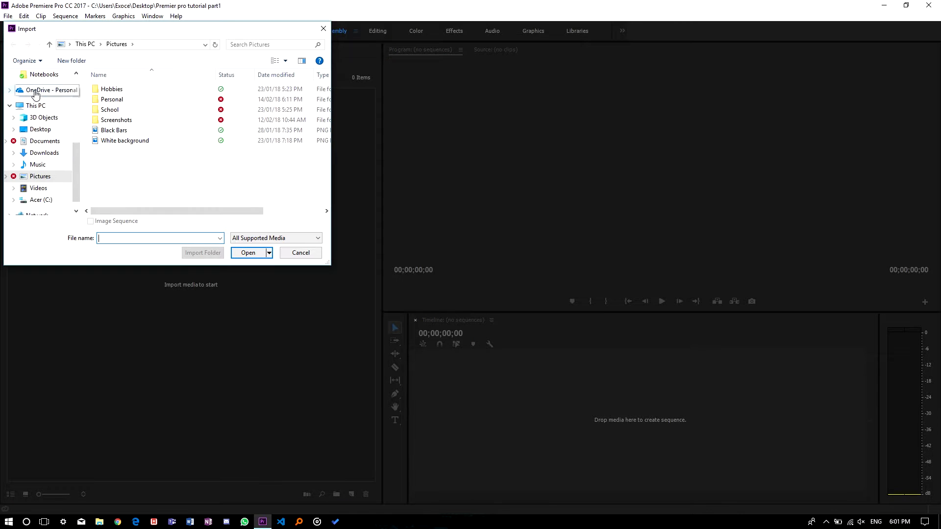
click(43, 130)
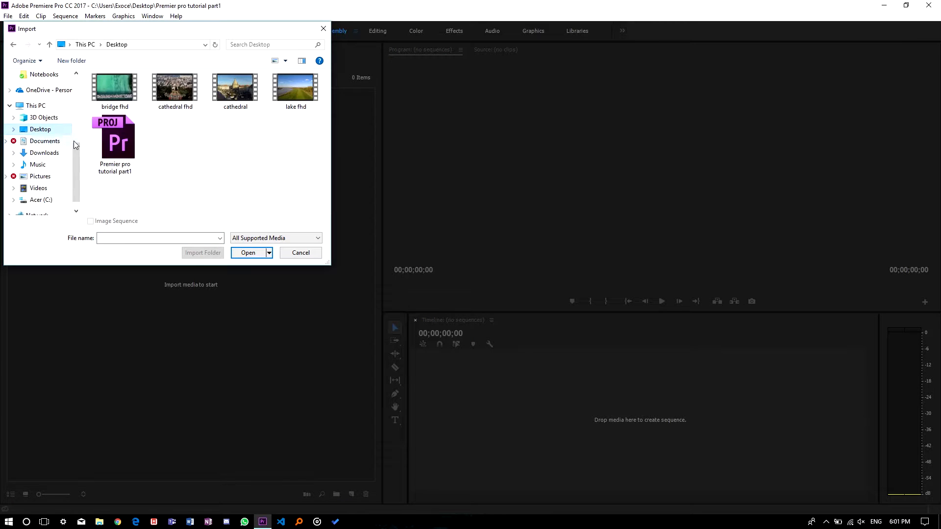
click(122, 92)
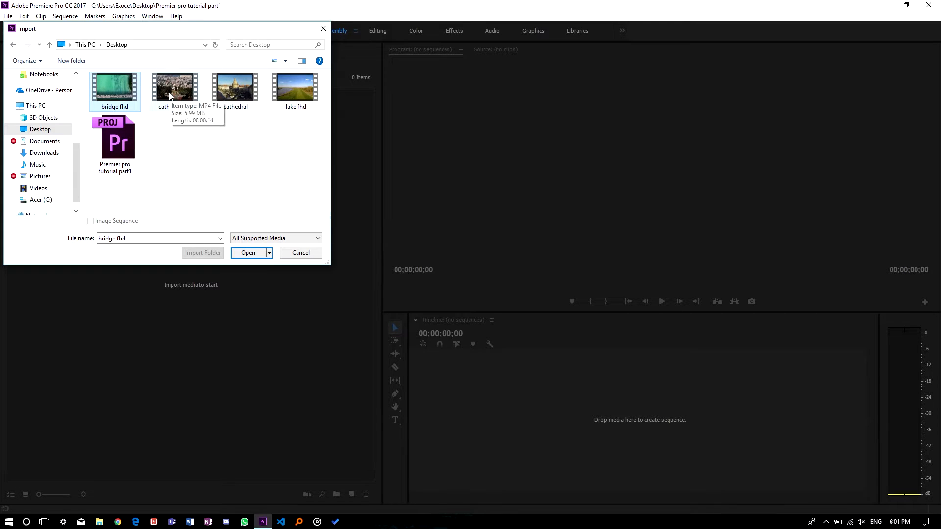
shift+click(298, 88)
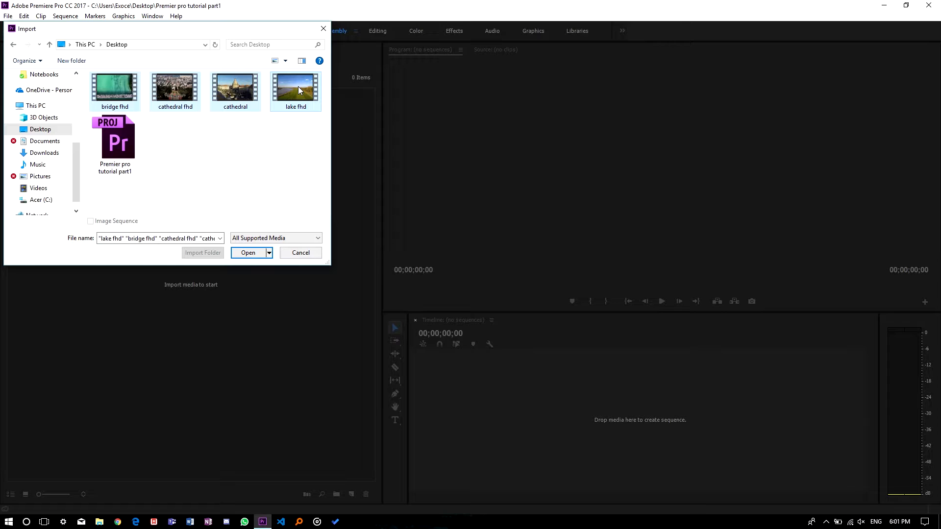
click(249, 253)
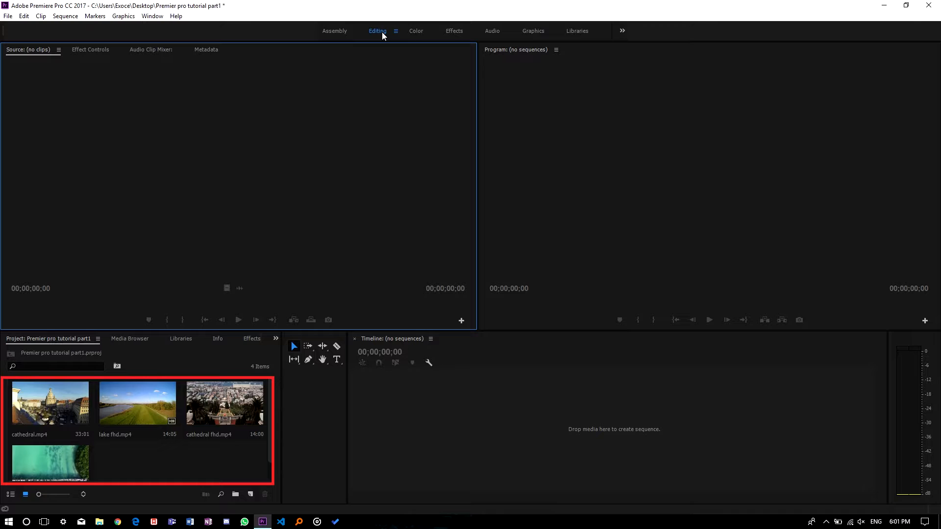
Step: Create a new bin named "Raw footage" in the project panel
scroll(150, 449, down, 1)
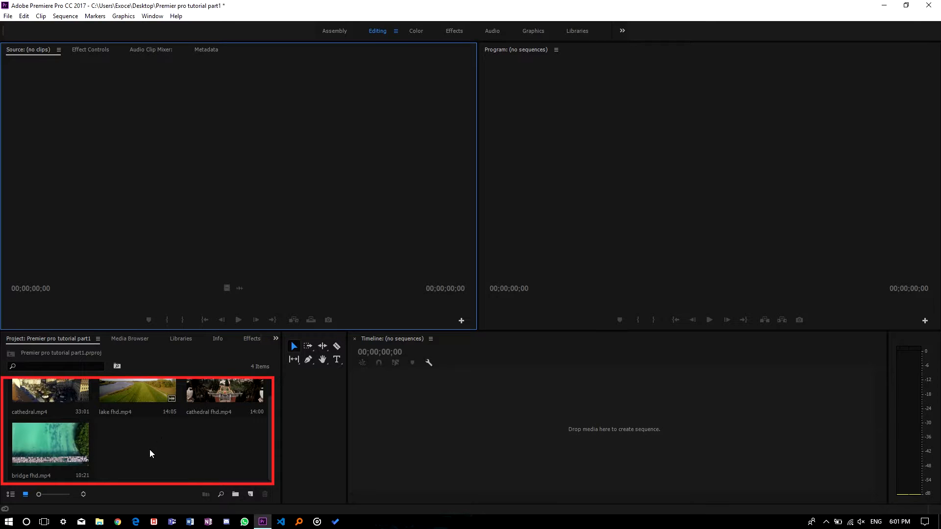
click(235, 495)
key(BackSpace)
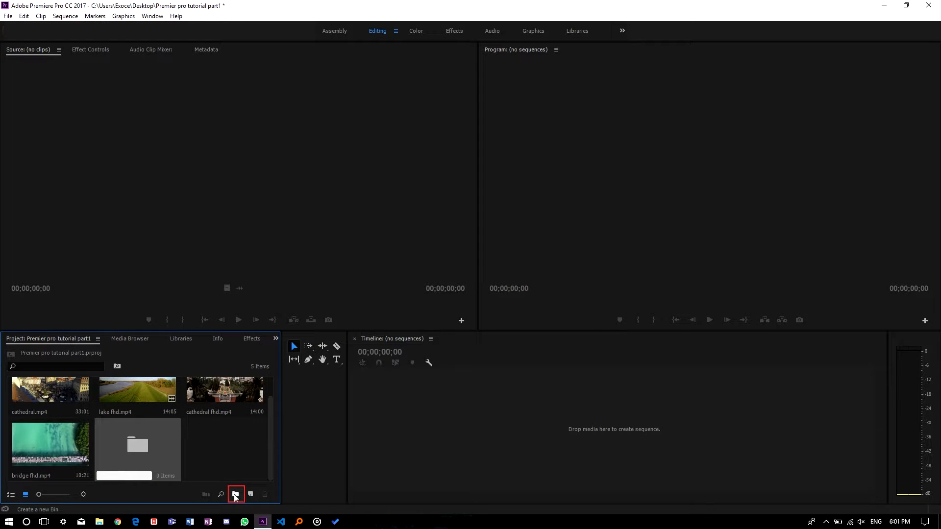
text(Raw footage)
key(Tab)
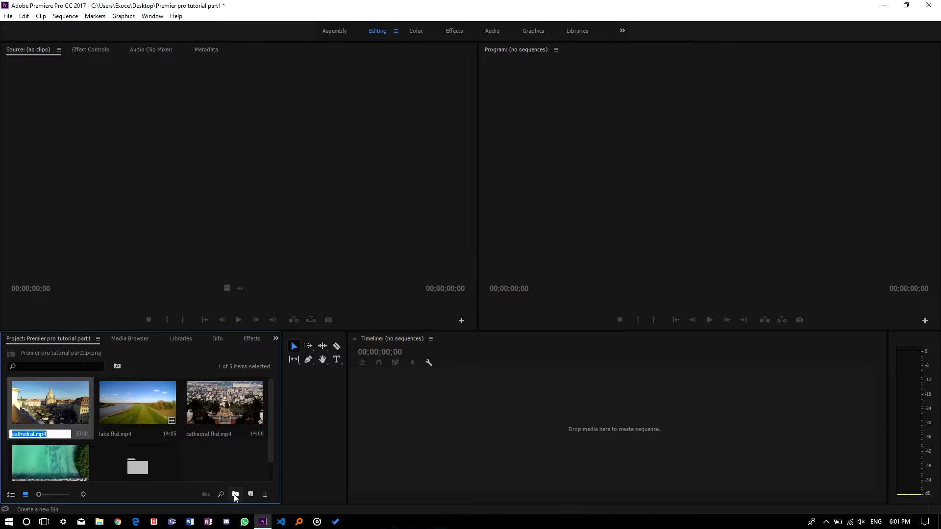
Step: Move the cathedral and cathedral fhd clips into the Raw footage bin
scroll(137, 441, down, 1)
drag(14, 403, 139, 448)
drag(135, 400, 63, 446)
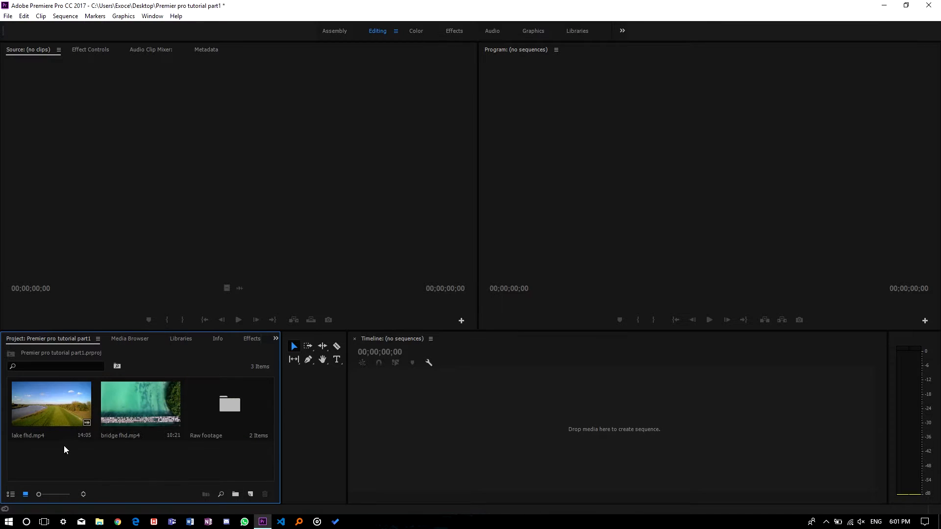
Step: Create another bin named "drone shots"
click(235, 494)
text(drone shots)
key(Return)
Step: Move the lake fhd and bridge fhd clips into the drone shots bin
drag(46, 406, 28, 464)
drag(211, 406, 50, 466)
drag(58, 405, 222, 407)
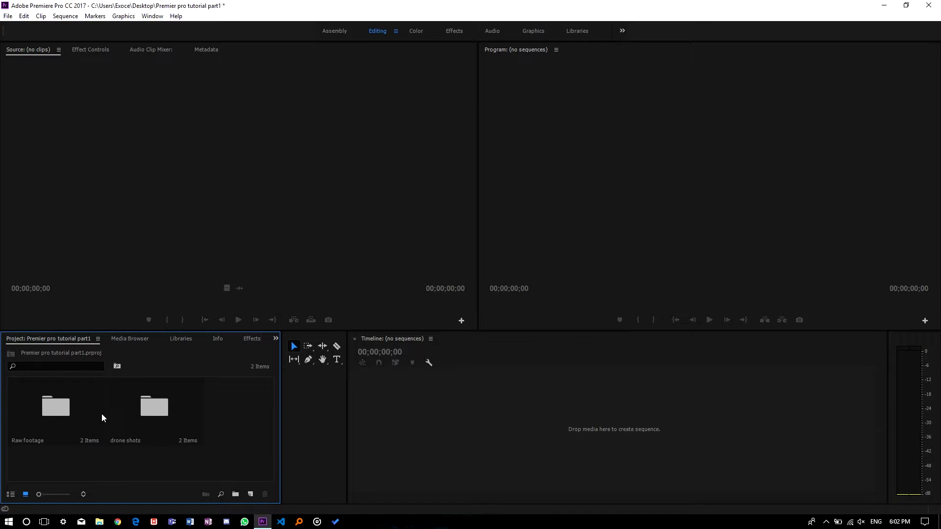
Step: View the project in list view and back in icon view, then open the Raw footage and drone shots bins
click(11, 494)
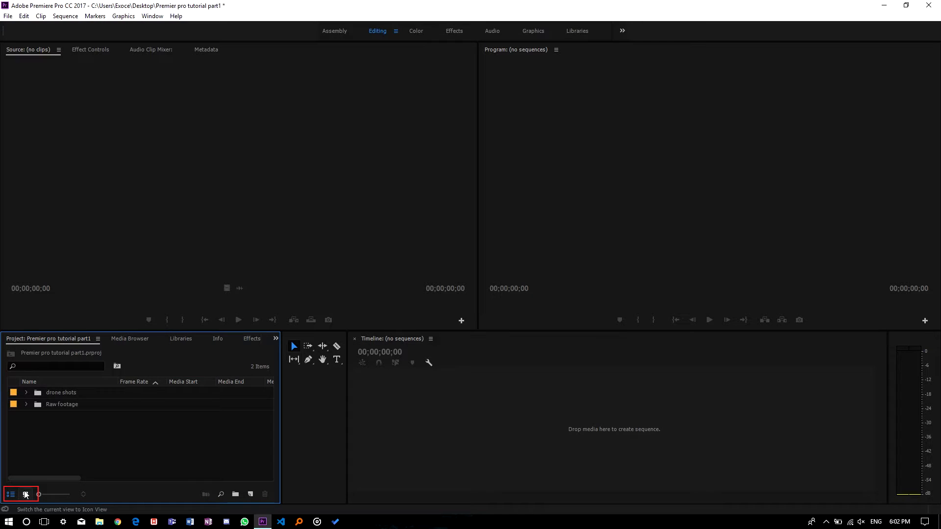
click(25, 494)
double_click(86, 421)
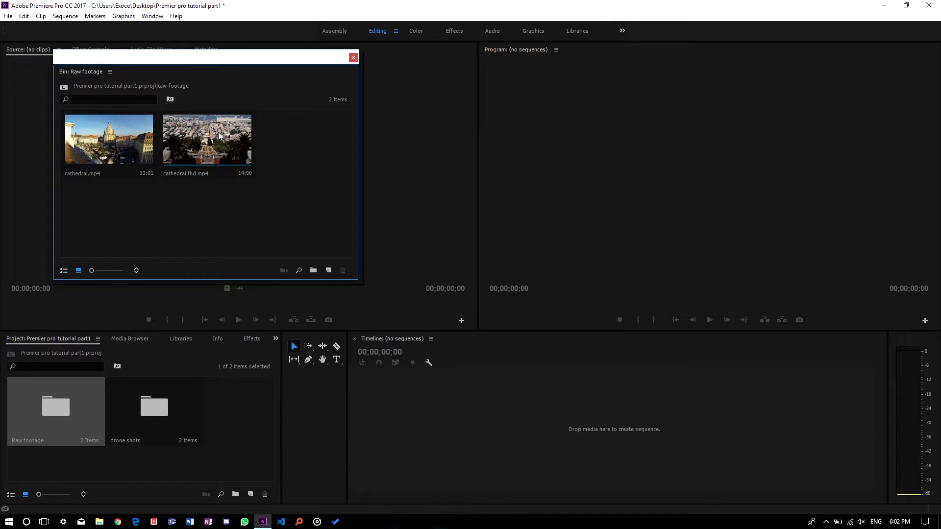
click(353, 58)
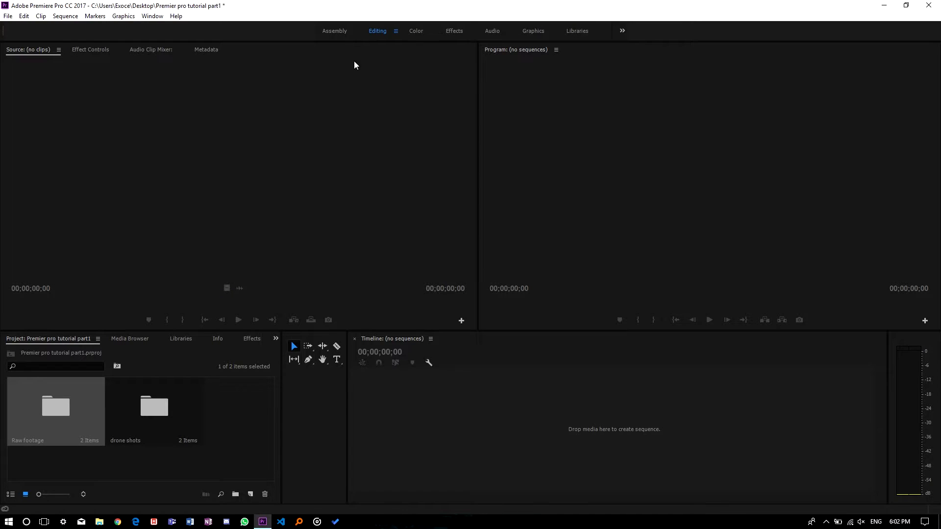
double_click(164, 403)
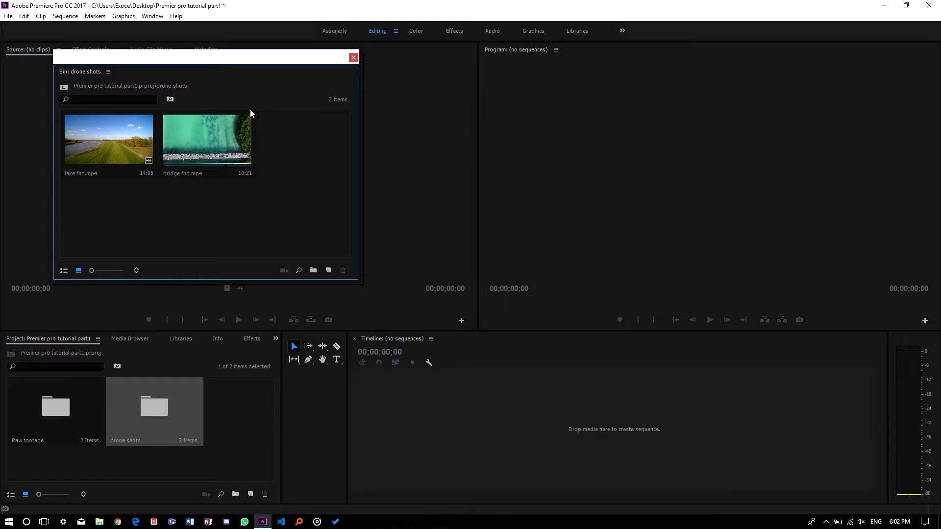
Step: Open the Raw footage bin and load the cathedral fhd clip into the Source monitor
click(354, 57)
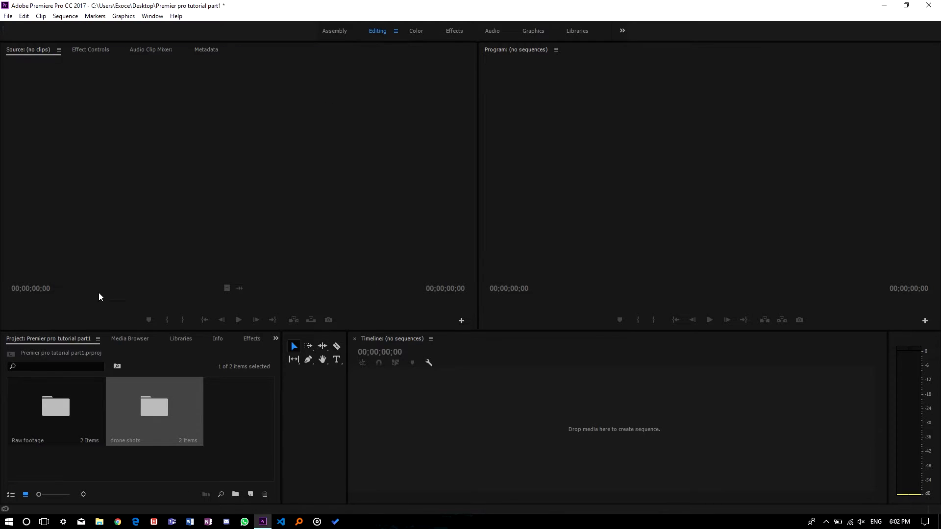
click(33, 419)
double_click(34, 422)
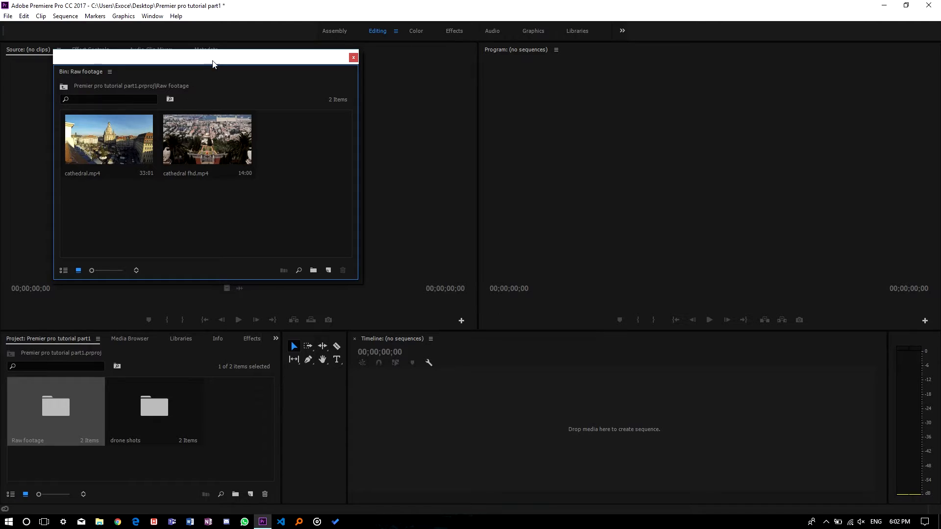
drag(210, 62, 129, 306)
drag(120, 411, 124, 182)
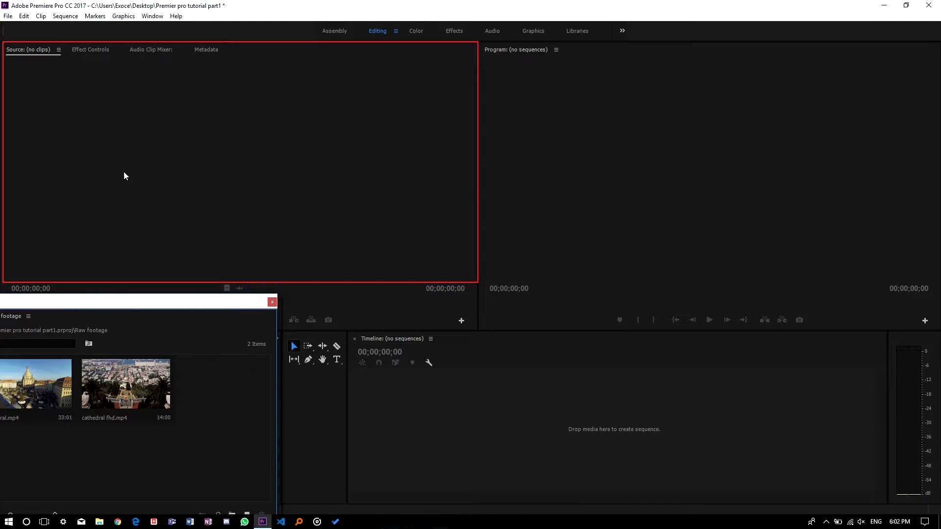
drag(100, 375, 111, 140)
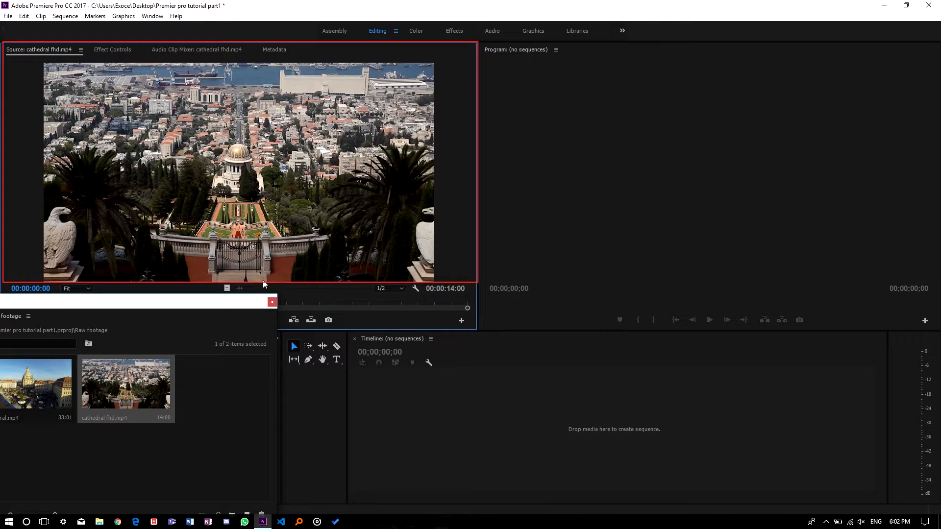
Step: Close the bin, preview the cathedral fhd clip in the Source monitor and return its playhead to the start
click(272, 302)
click(238, 320)
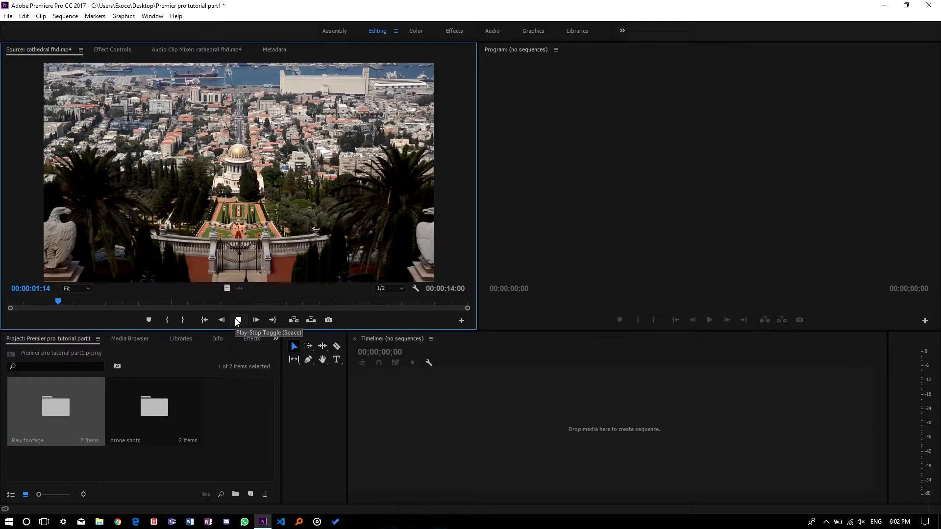
click(238, 320)
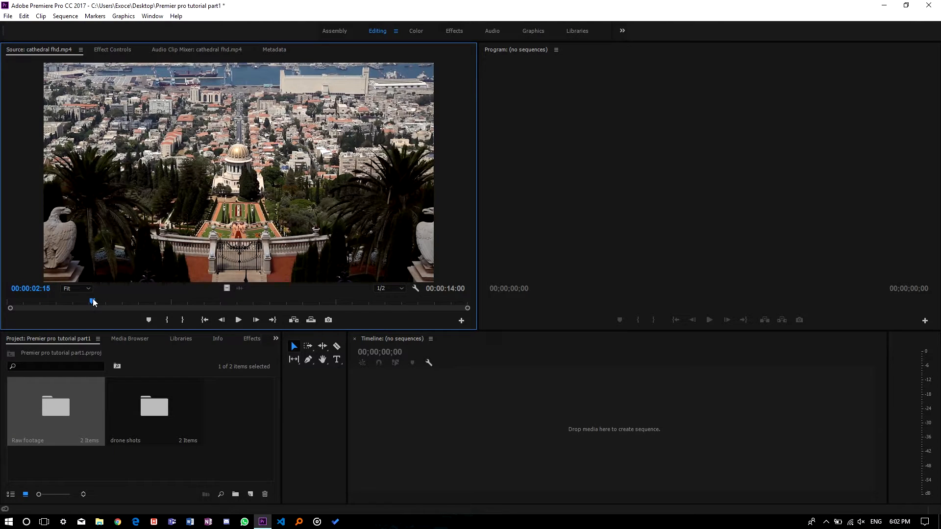
click(5, 303)
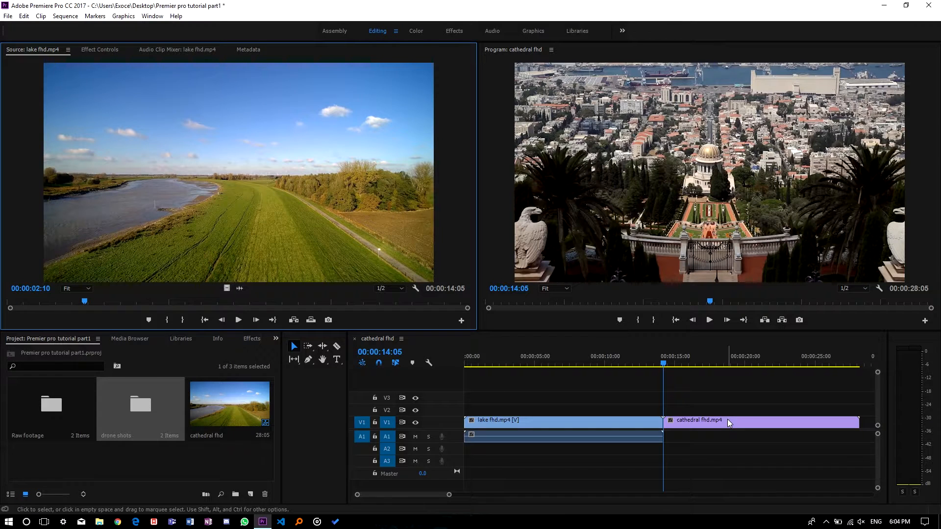
Step: Delete the cathedral fhd clip from the timeline sequence
click(728, 420)
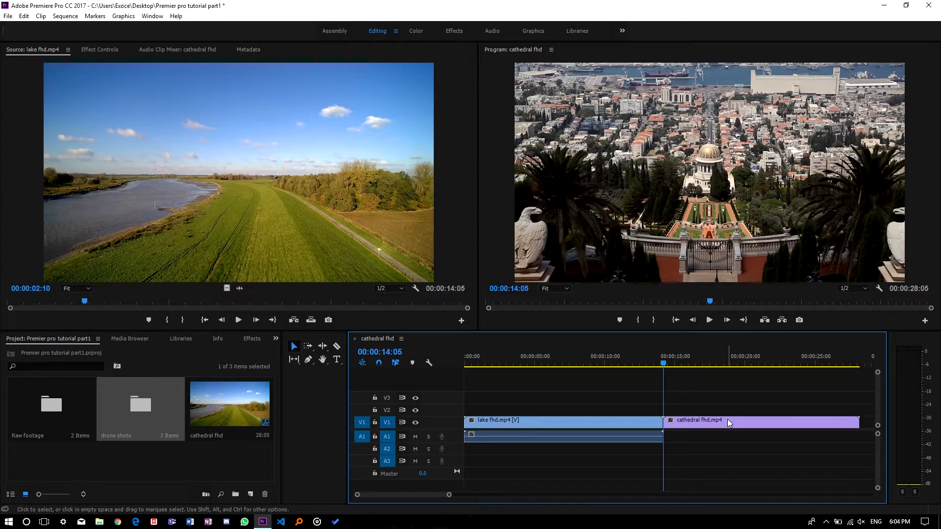
key(Delete)
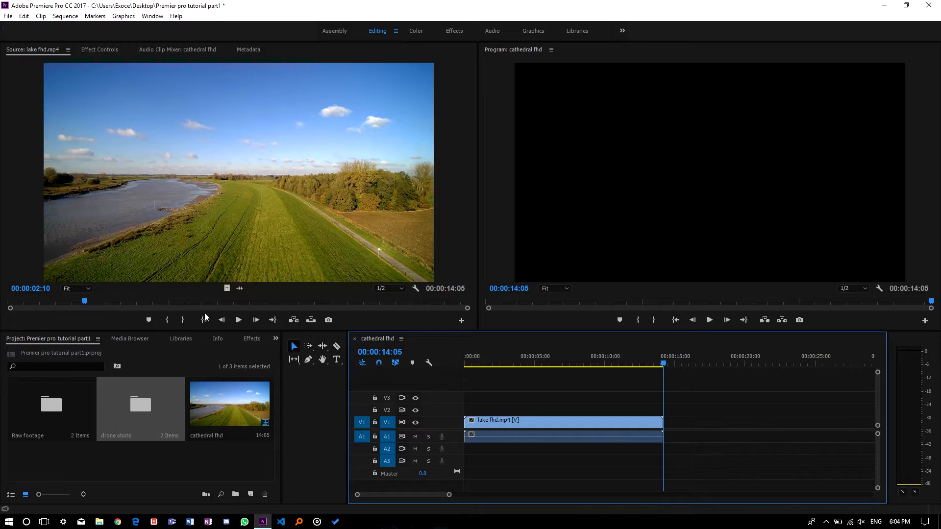
Step: Mark in and out points on the lake fhd clip in the Source monitor while playing it
click(167, 320)
key(space)
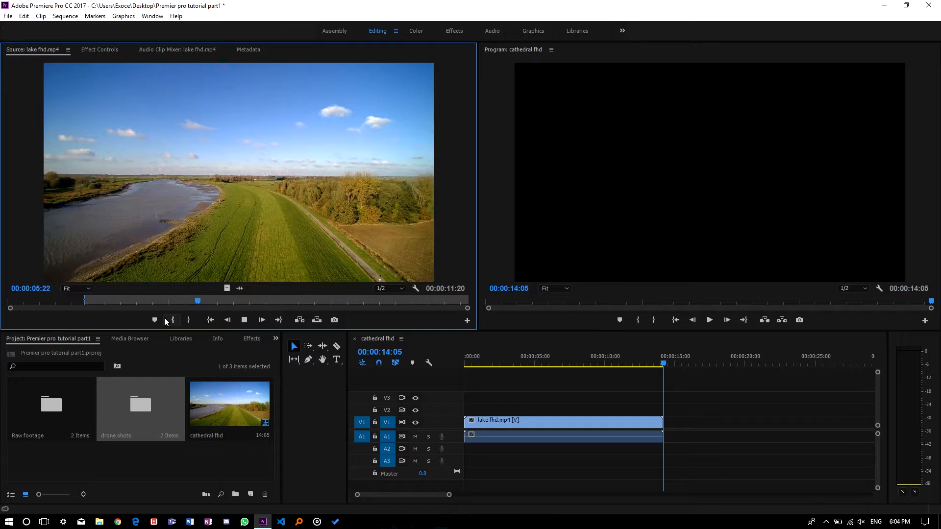
key(space)
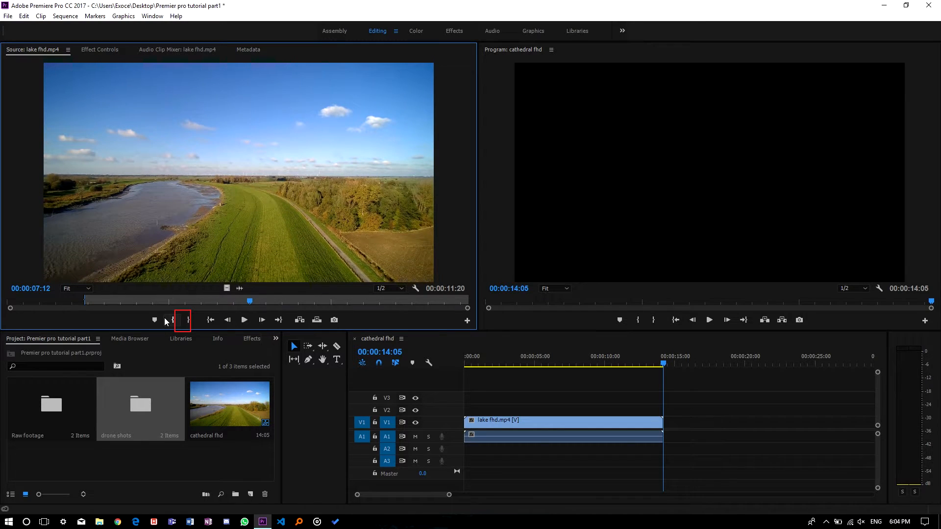
click(193, 319)
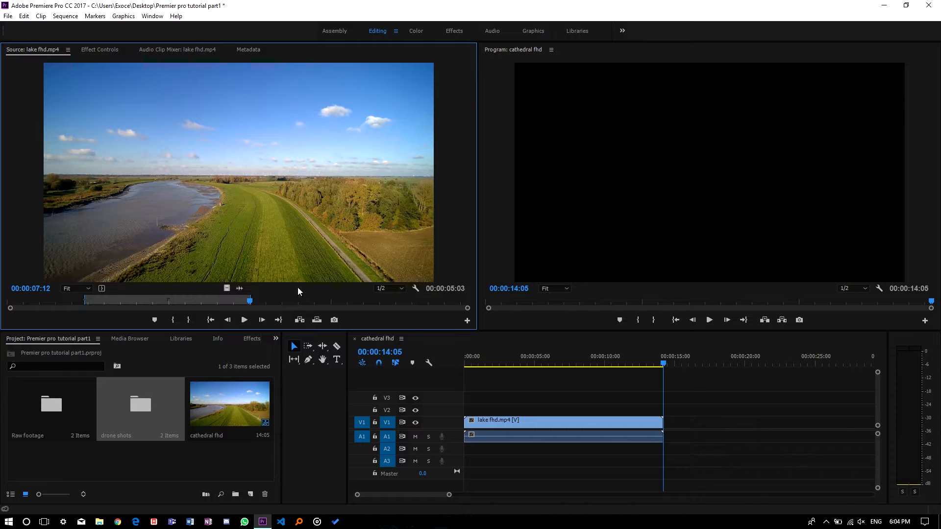
Step: Insert the marked lake fhd portion into the sequence and play the sequence from the start
click(300, 320)
drag(735, 362, 449, 372)
key(space)
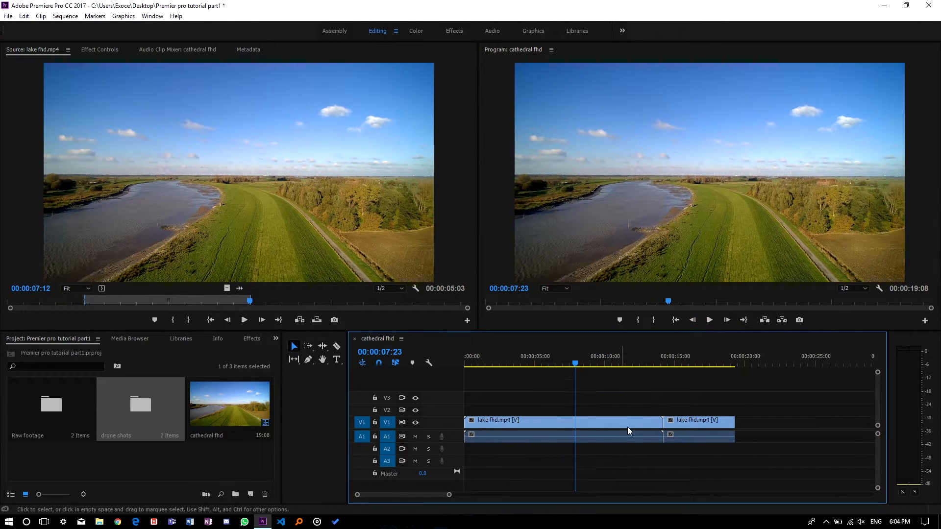
Step: Delete the first lake fhd clip from the timeline
drag(573, 364, 670, 362)
click(643, 425)
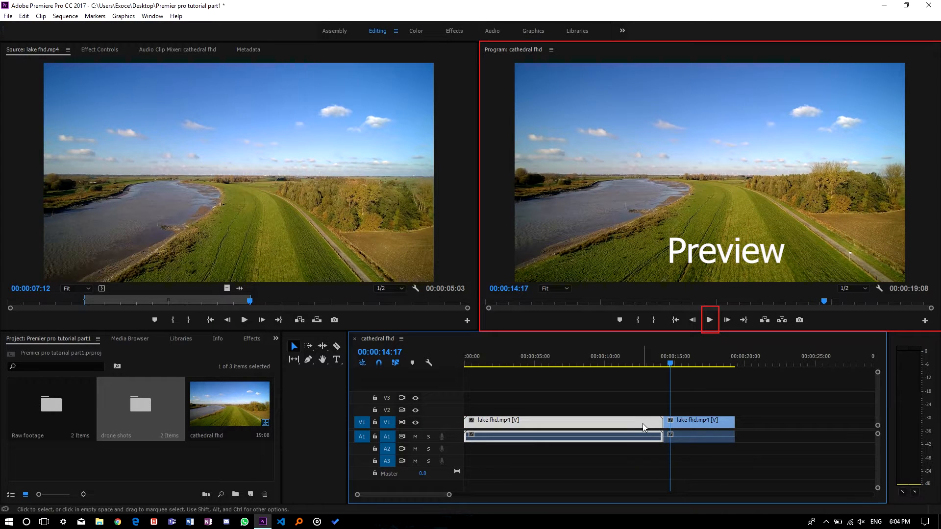
key(Delete)
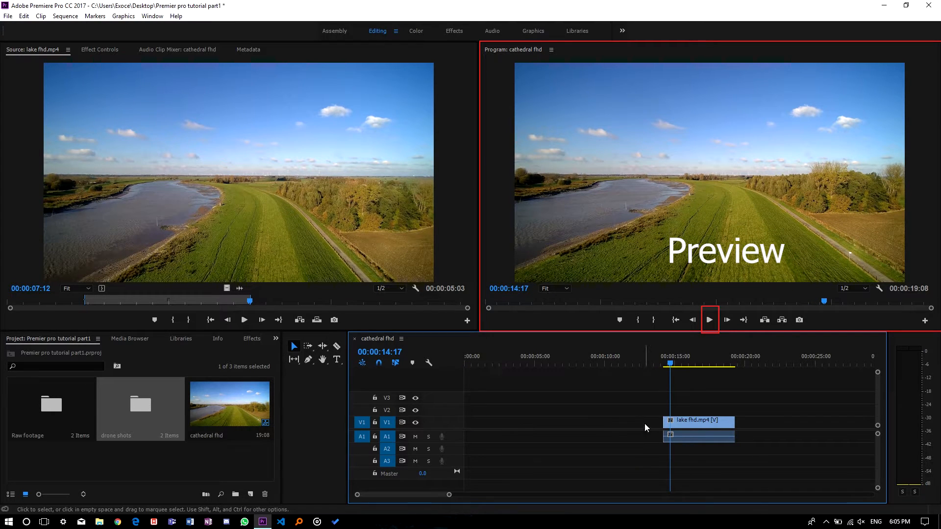
Step: Open the cathedral fhd clip from the Raw footage bin in the Source monitor and close the bin
click(222, 408)
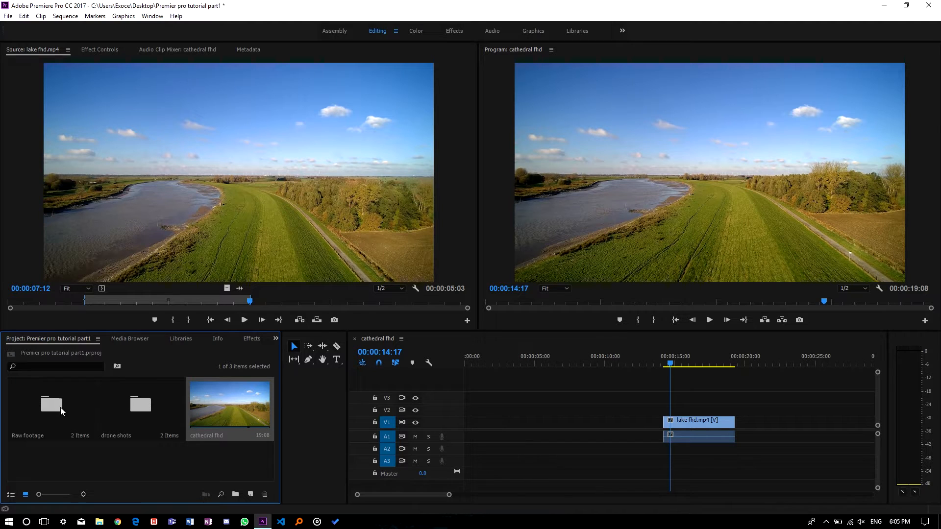
double_click(51, 397)
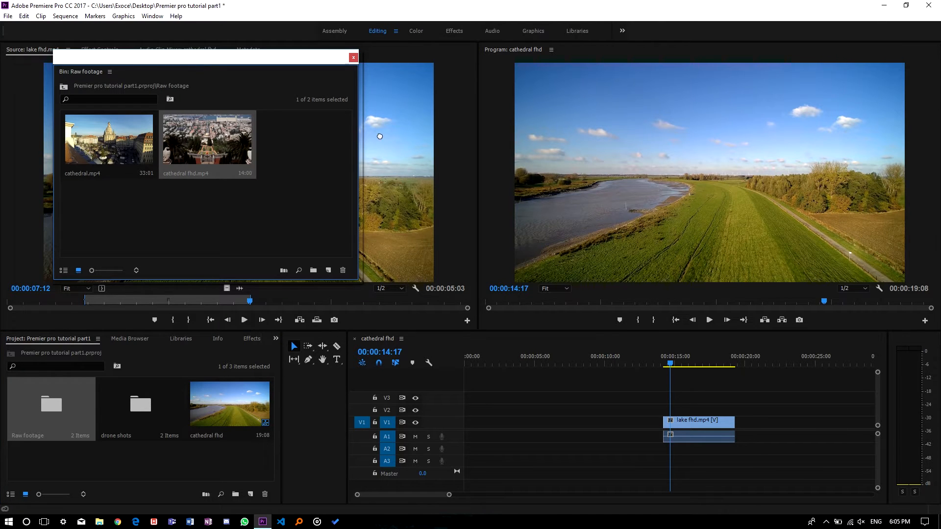
double_click(206, 140)
click(353, 58)
Step: Play cathedral fhd, mark an out point, and insert the marked portion into the sequence
click(324, 170)
key(space)
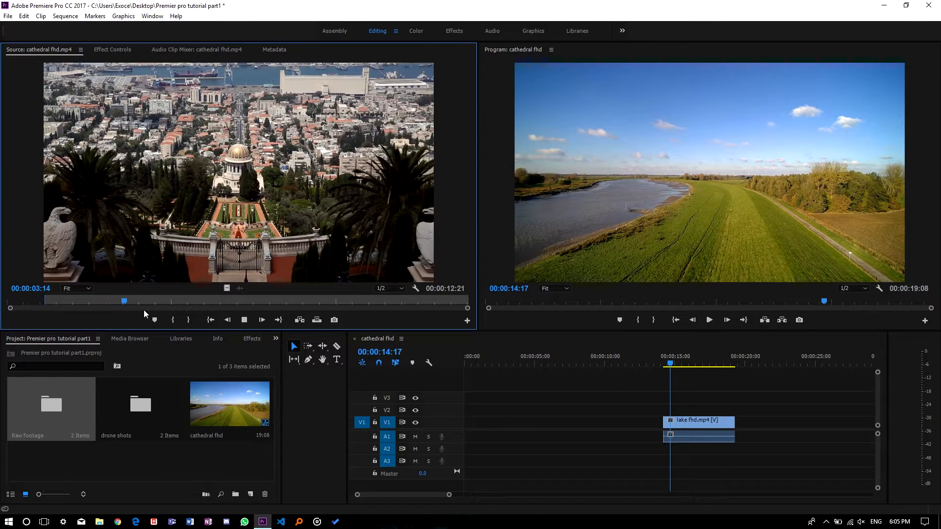
key(o)
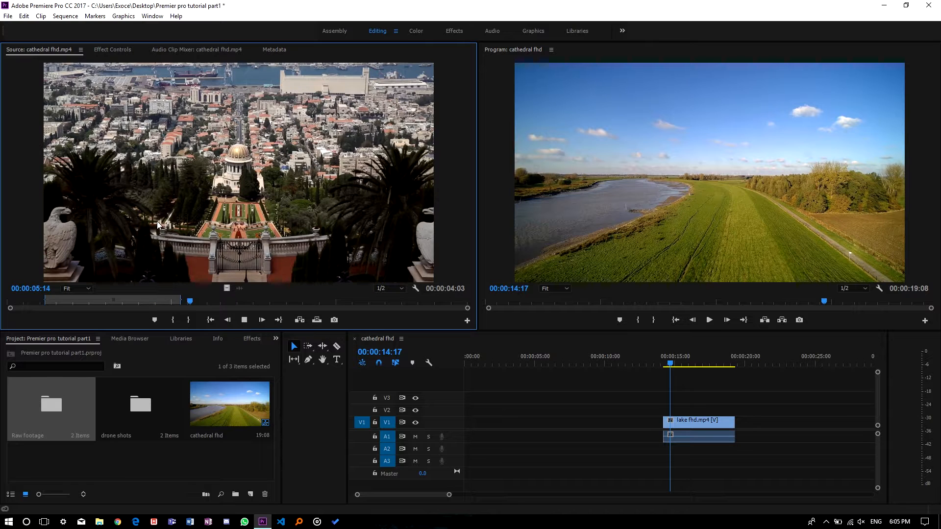
key(space)
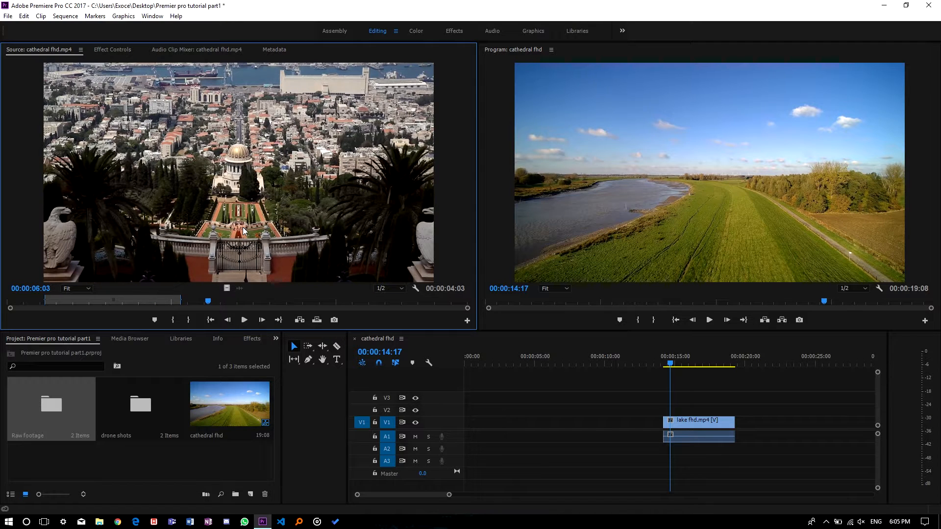
click(299, 319)
Step: Move the cathedral fhd clip to the start of the timeline
drag(711, 422, 651, 422)
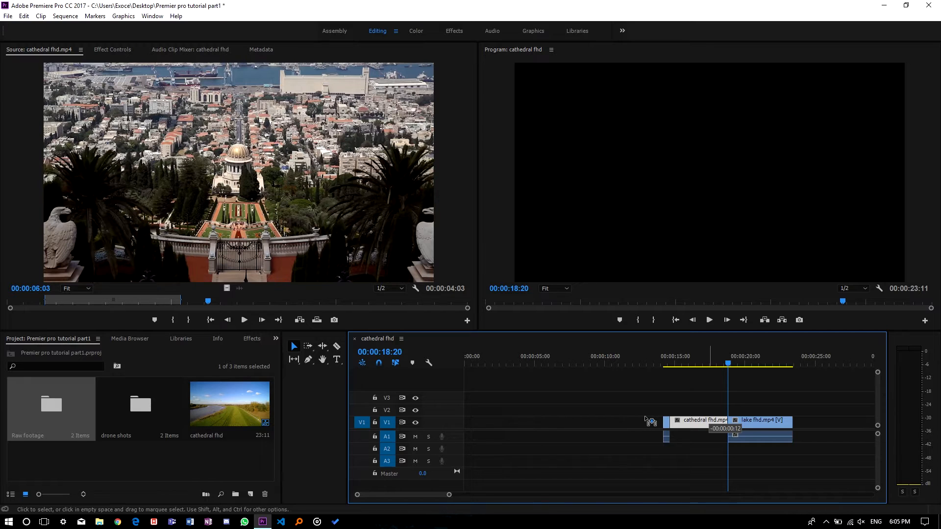
drag(651, 422, 495, 419)
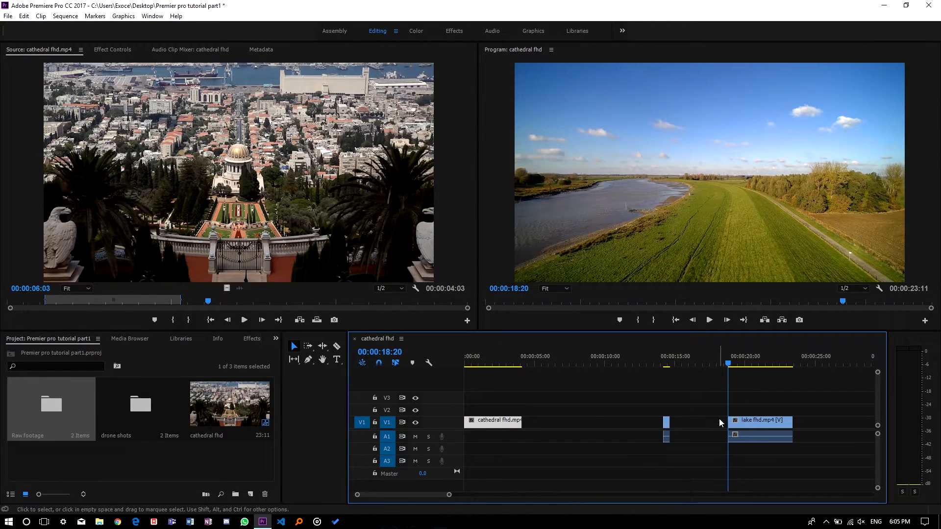
Step: Delete the small leftover clip fragment in the timeline
drag(713, 388, 744, 379)
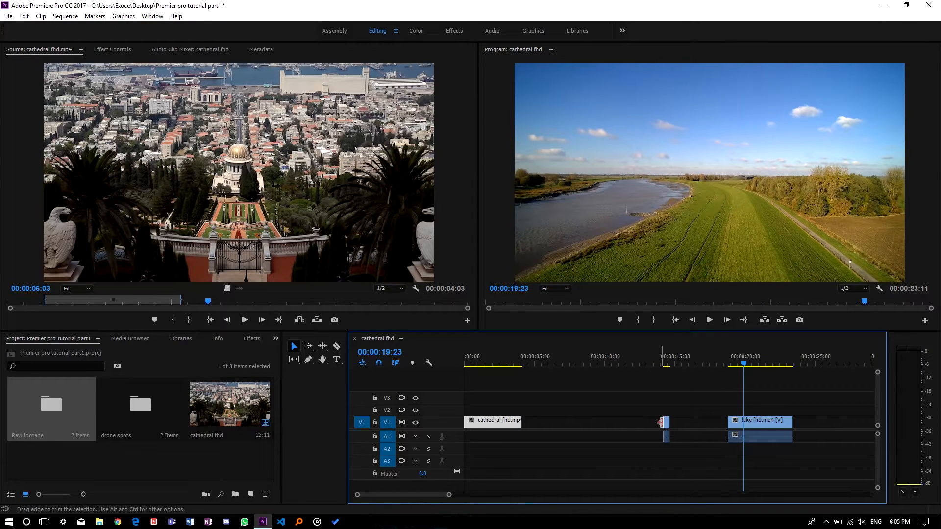
click(667, 423)
key(Delete)
Step: Move the lake fhd clip right after cathedral fhd and play the sequence from the start
drag(767, 422, 554, 416)
drag(743, 363, 458, 384)
key(space)
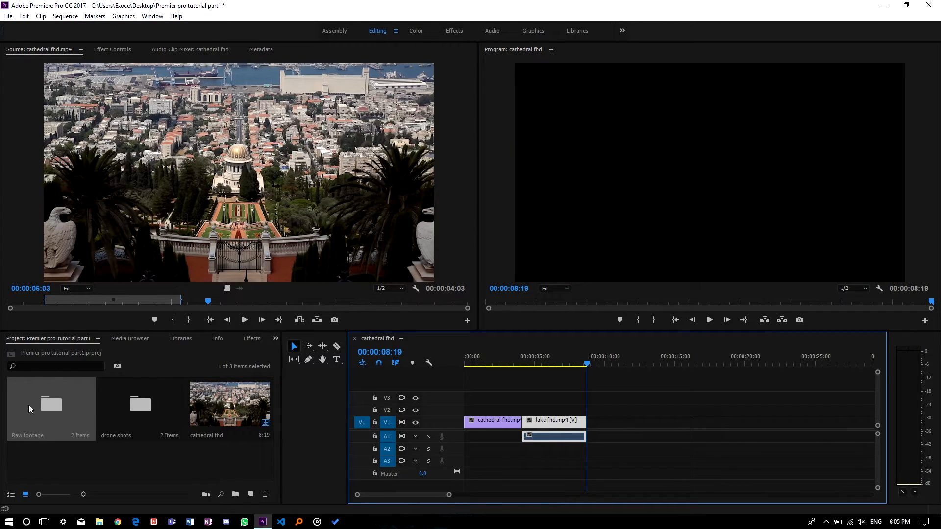
Step: Load the cathedral.mp4 clip from the Raw footage bin into the Source monitor
double_click(29, 405)
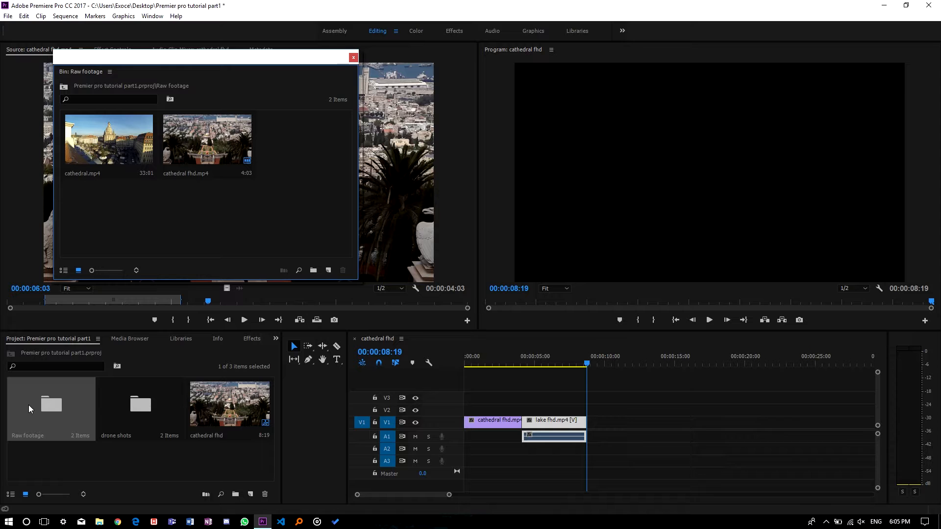
click(353, 58)
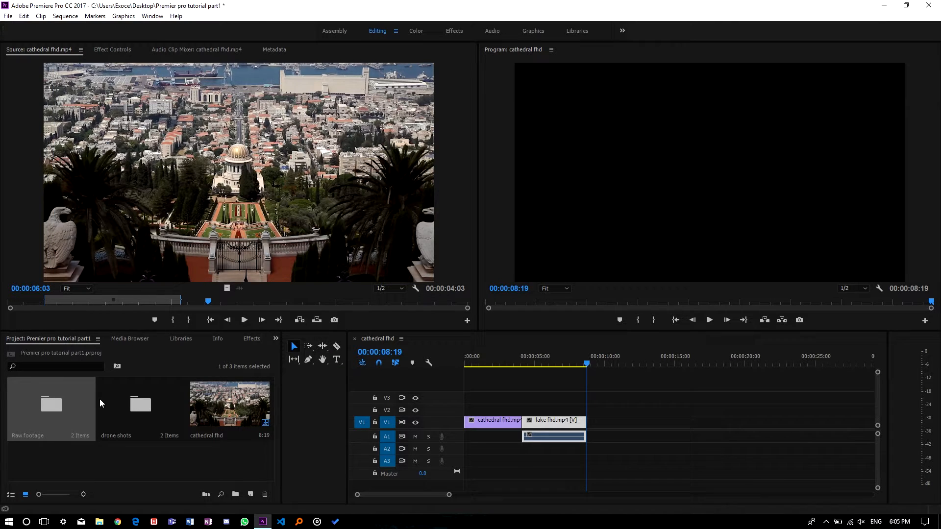
double_click(67, 404)
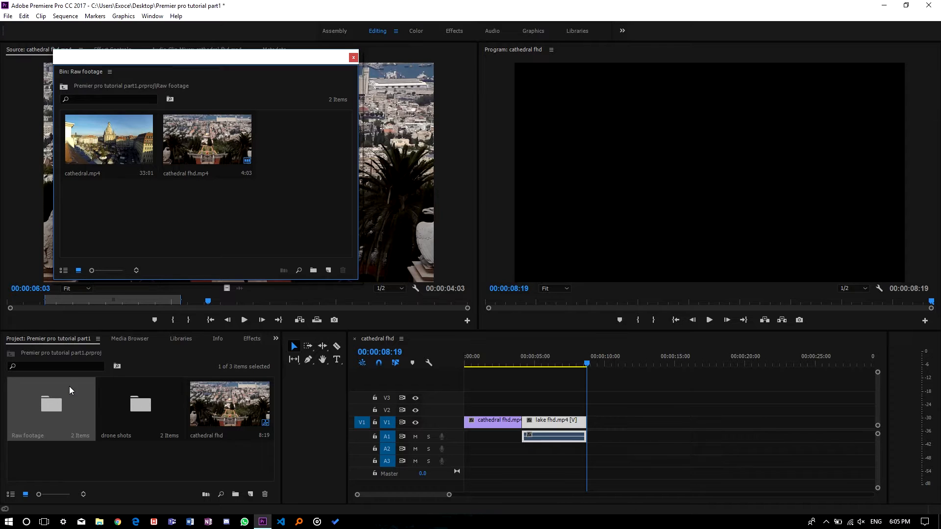
click(178, 149)
click(101, 158)
drag(100, 157, 391, 137)
click(353, 57)
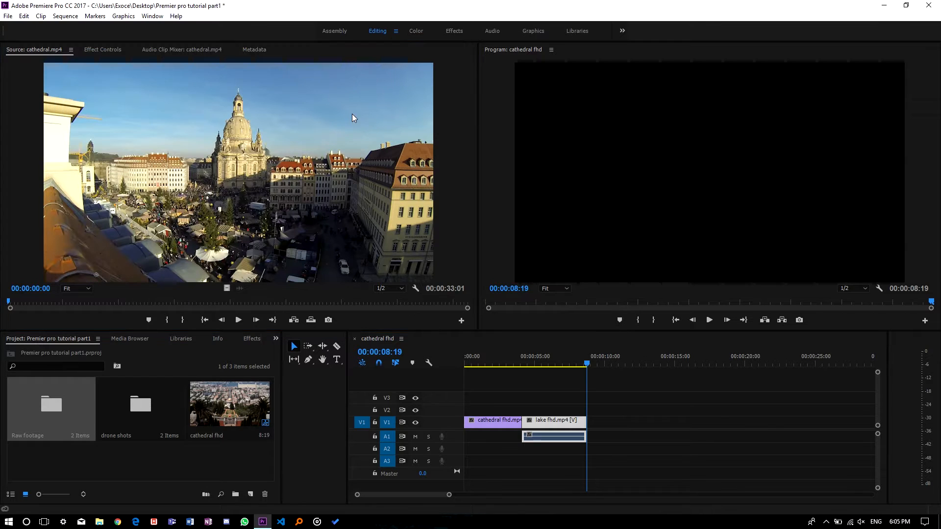
Step: Add cathedral.mp4 to the sequence after lake fhd, play it and select the new clip
drag(622, 422, 586, 423)
key(space)
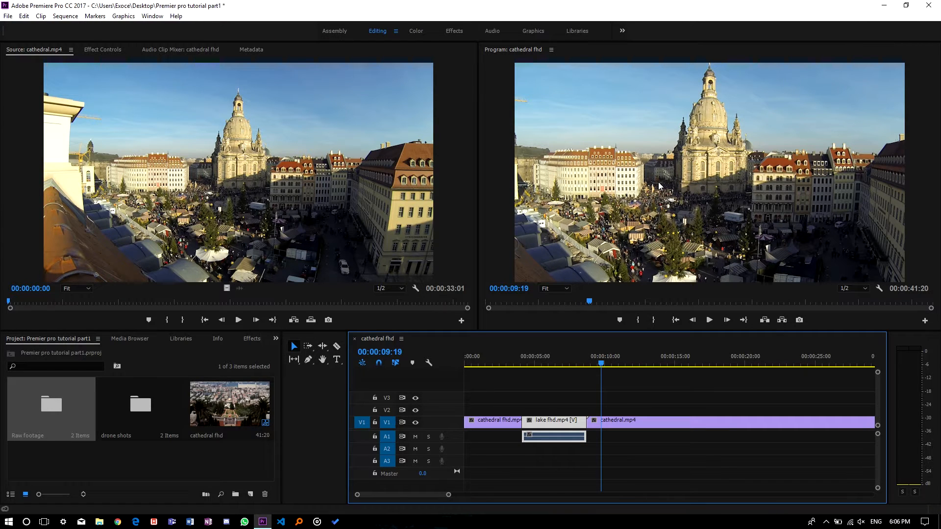
click(599, 421)
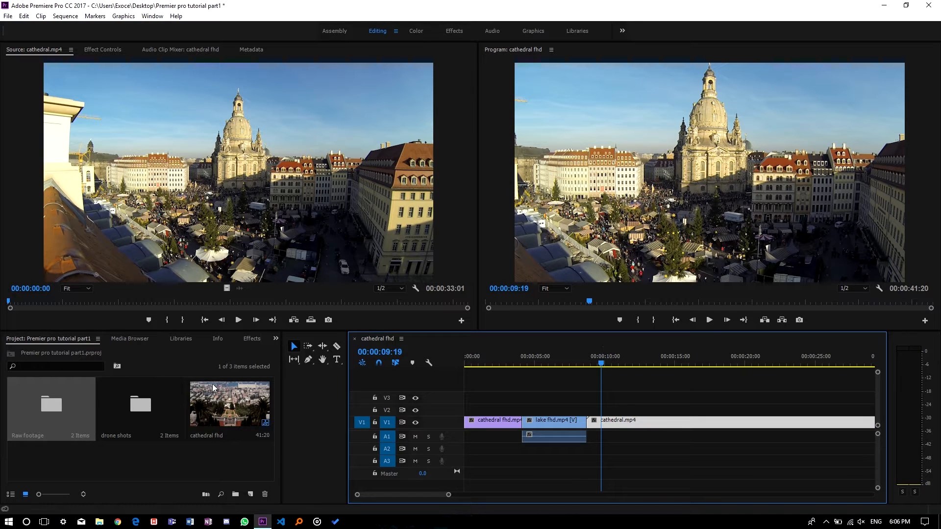
Step: Select cathedral.mp4 in the Raw footage bin and view its details in the Info panel
double_click(55, 405)
click(119, 171)
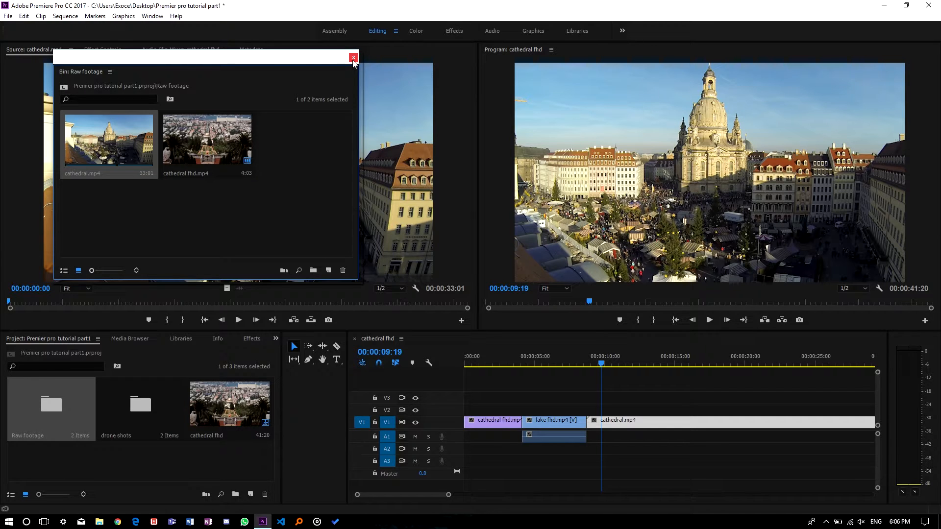
drag(271, 60, 332, 347)
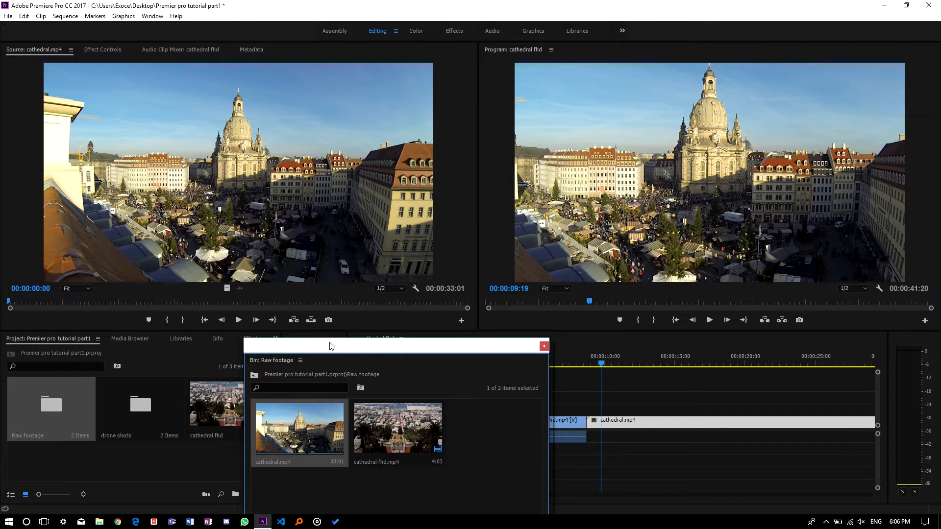
click(217, 339)
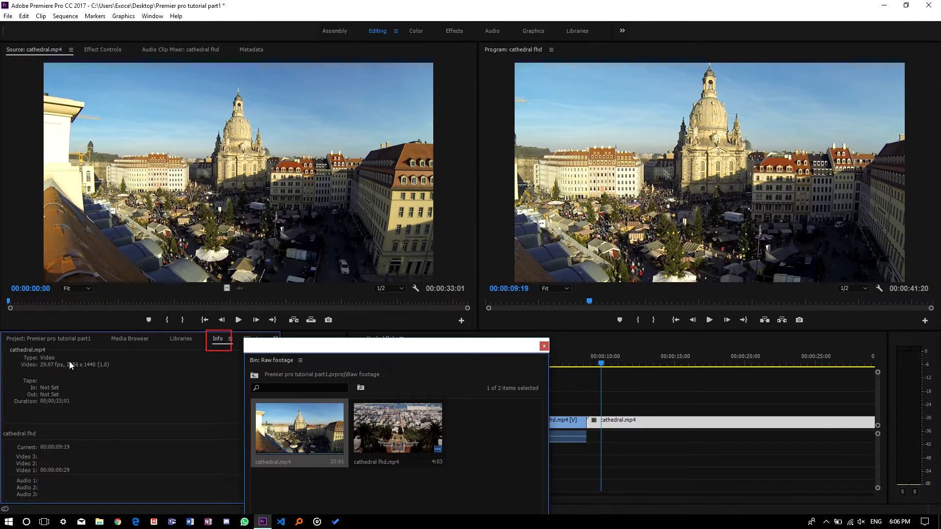
click(40, 17)
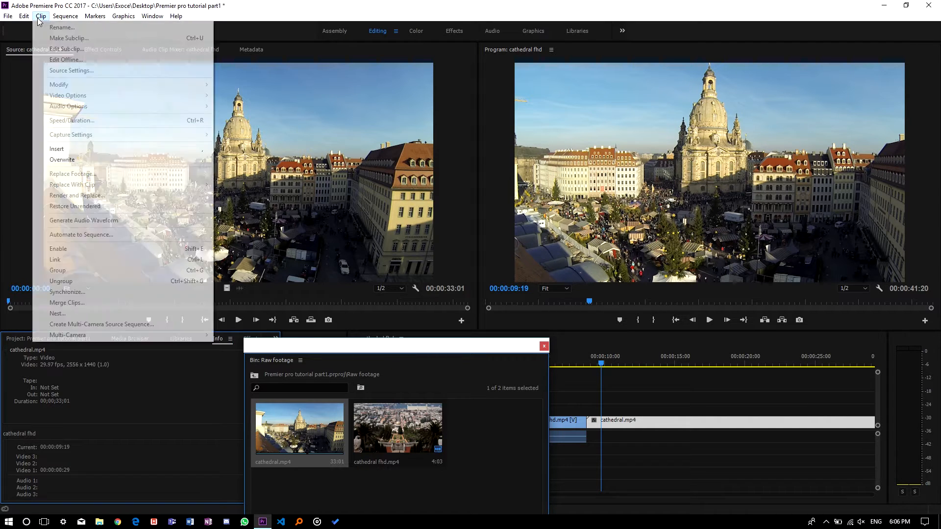
mouse_move(63, 16)
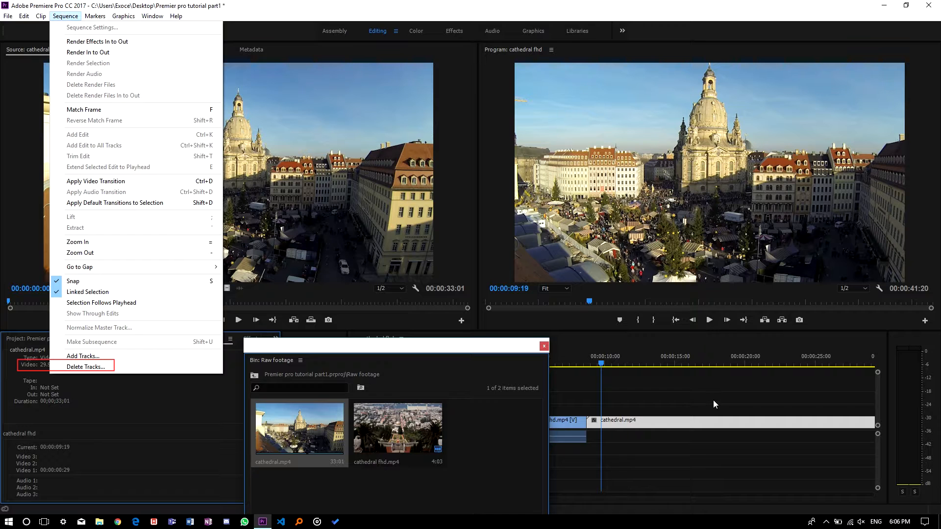
Step: Close the floating Raw footage bin window and review the sequence settings without changing them
click(204, 392)
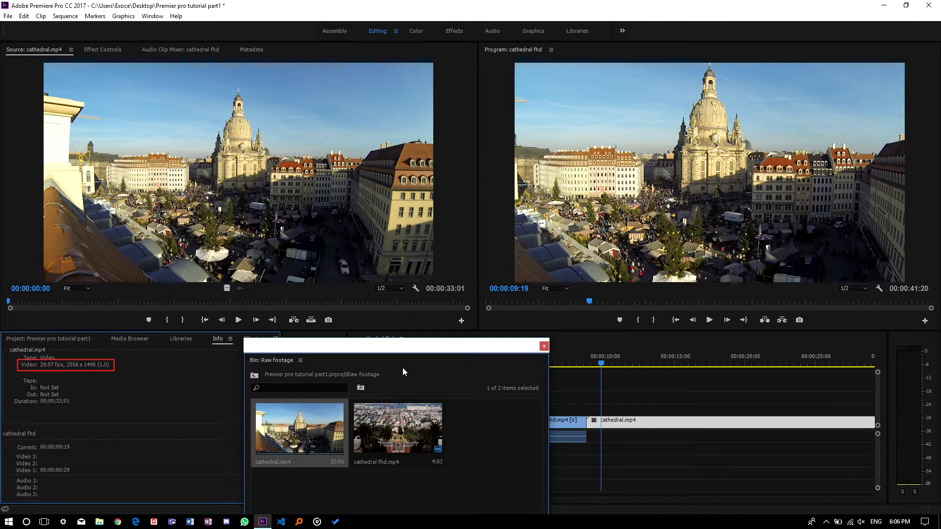
click(544, 346)
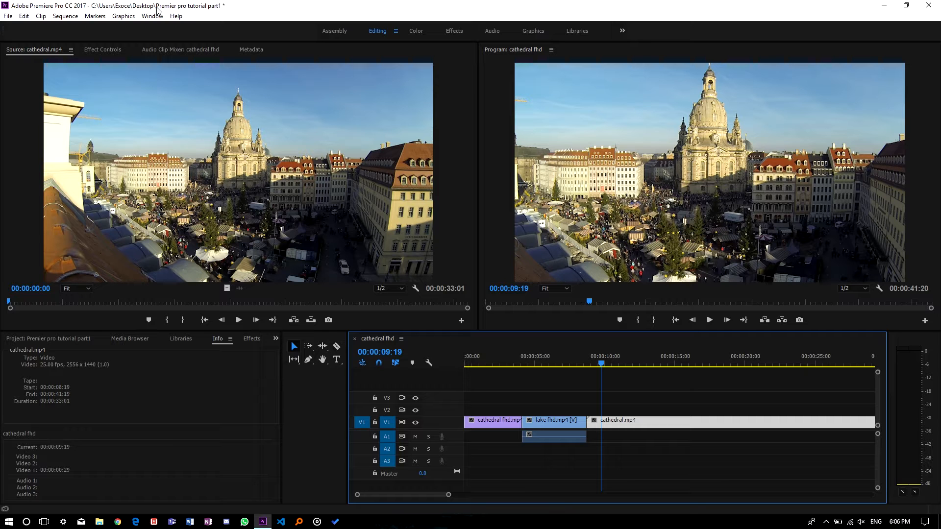
click(69, 16)
click(89, 26)
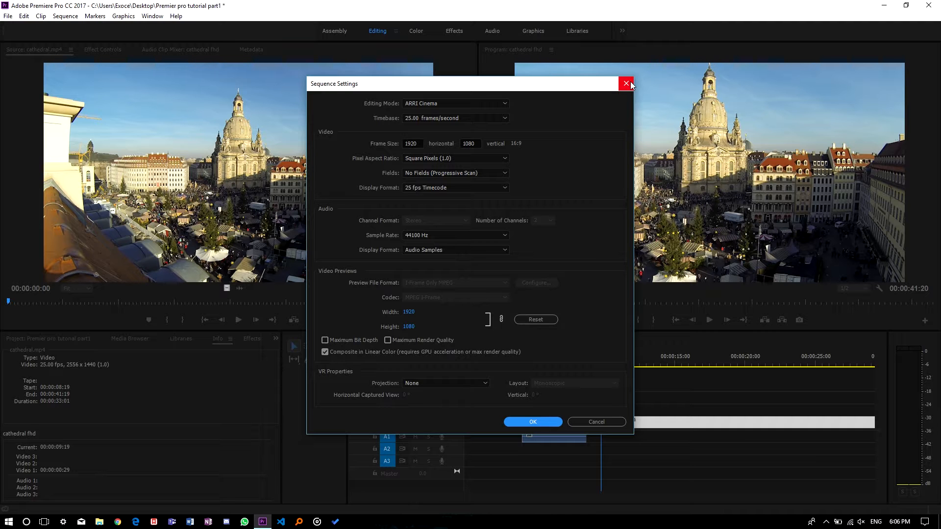
click(531, 424)
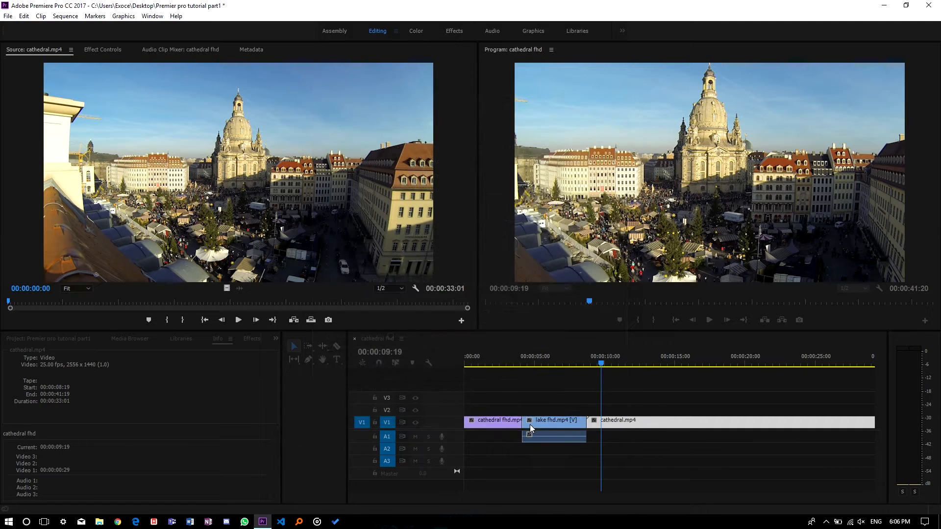
Step: Select the cathedral.mp4 clip on the timeline and set its Scale to 75 in Effect Controls
click(121, 49)
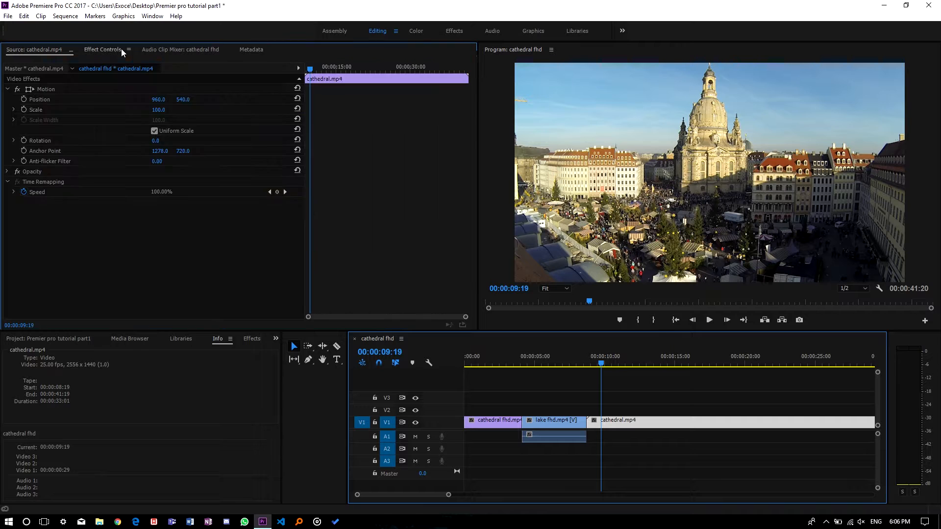
click(49, 50)
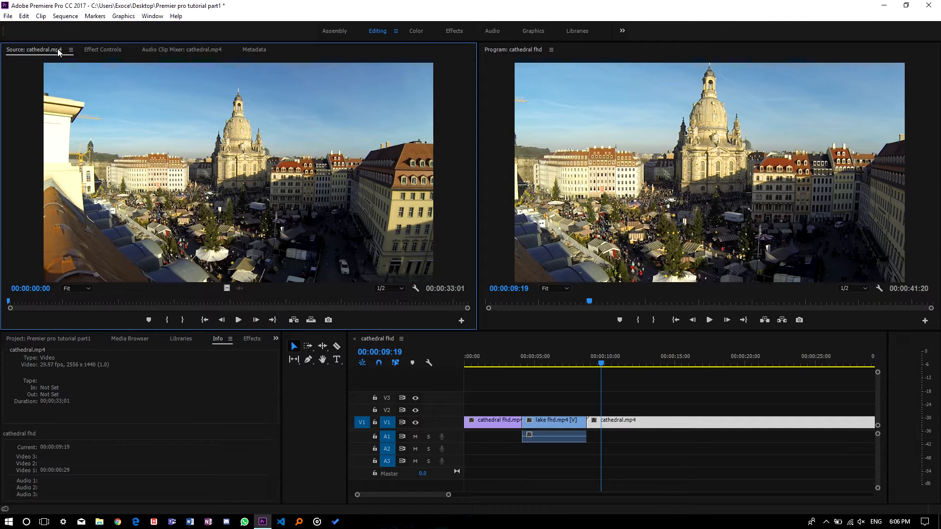
click(101, 46)
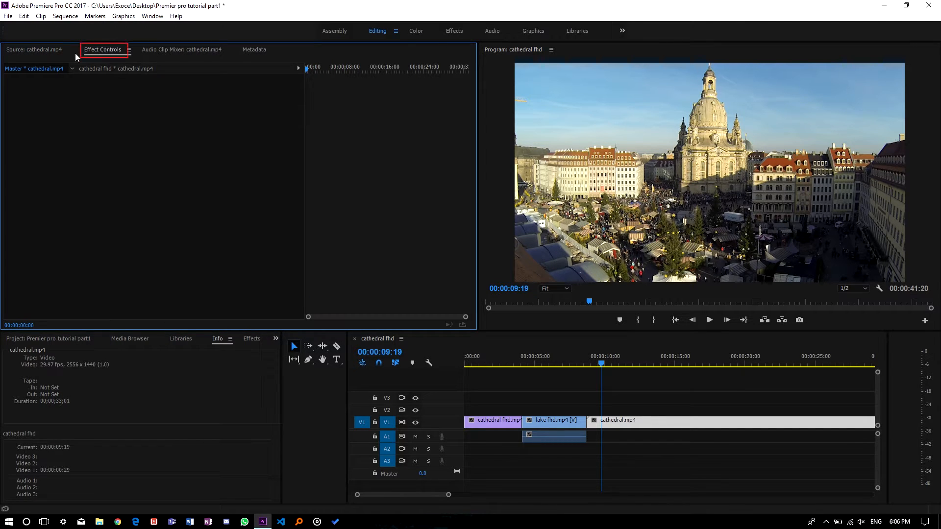
click(626, 421)
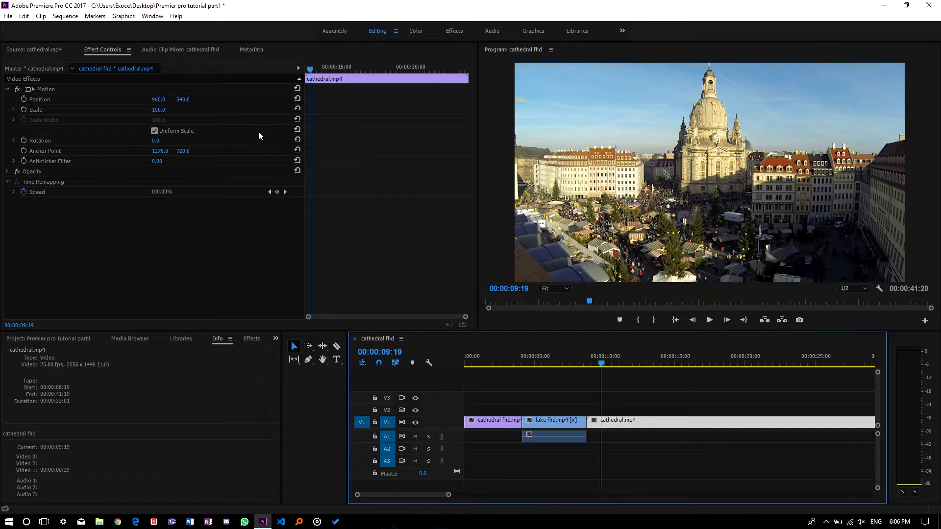
click(165, 114)
mouse_move(165, 114)
mouse_down()
mouse_move(115, 114)
mouse_move(153, 114)
mouse_up()
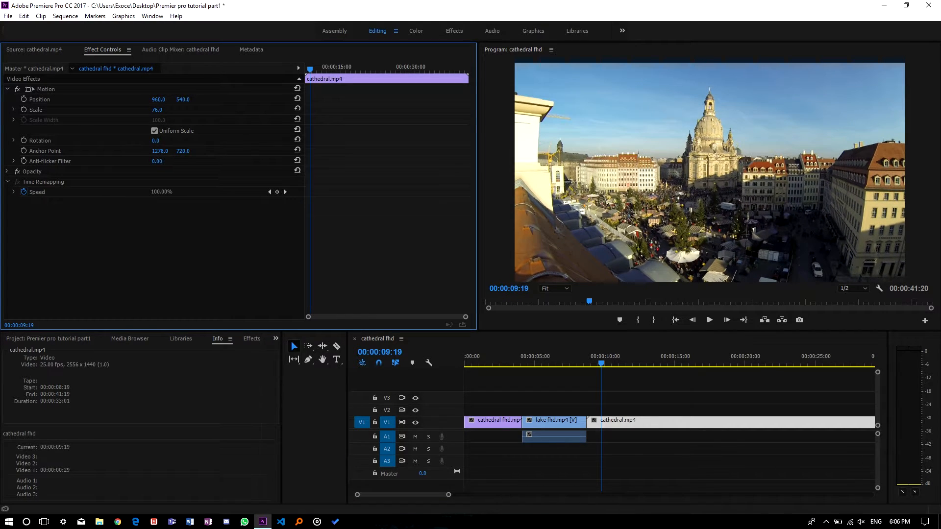
click(165, 110)
text(75)
key(Return)
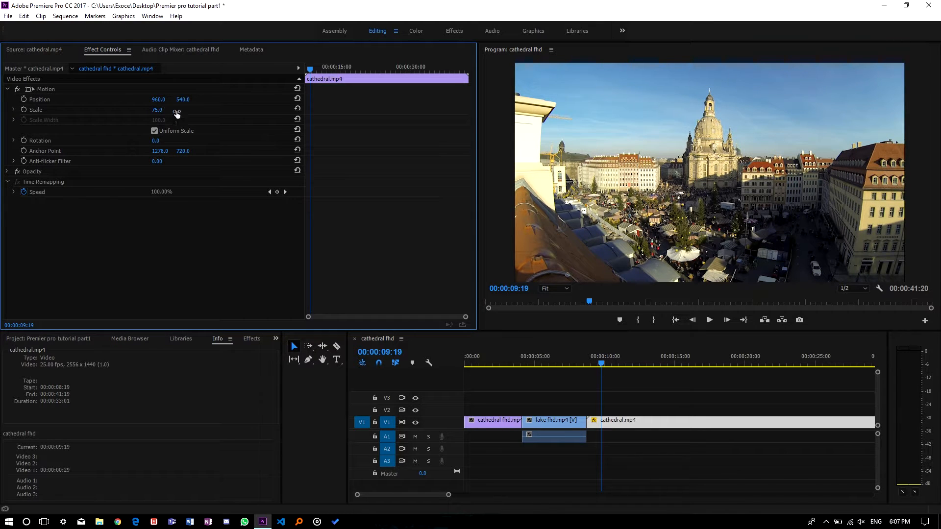
Step: Trim the end of the cathedral.mp4 clip so it lasts about 2 seconds
drag(602, 365, 573, 365)
click(52, 50)
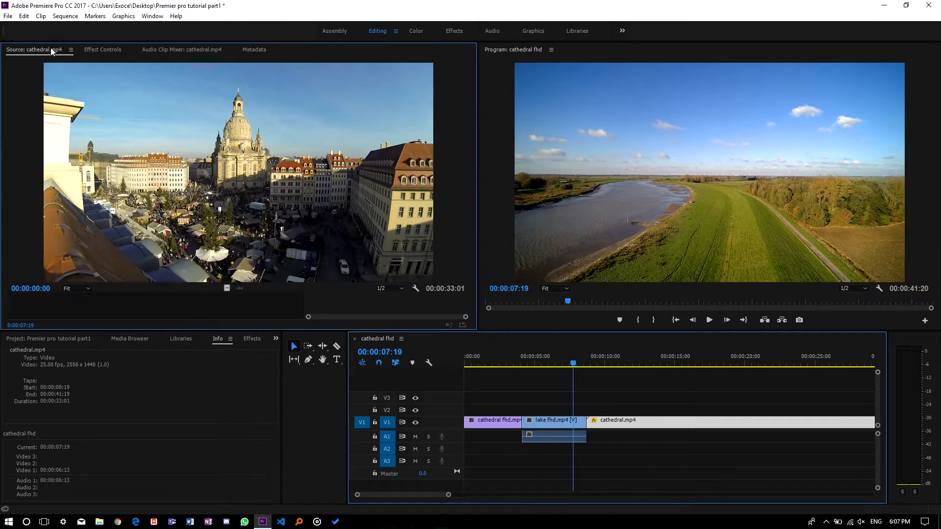
drag(571, 365, 589, 369)
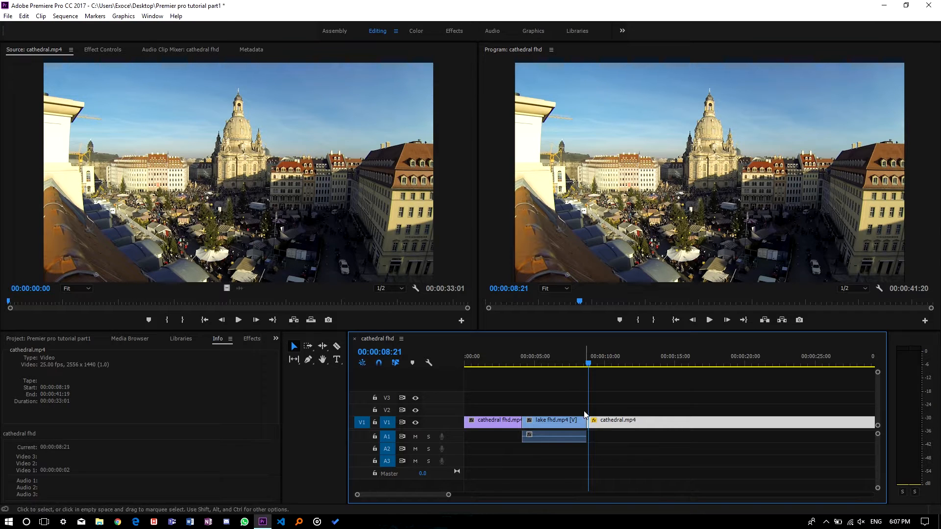
drag(449, 496, 478, 495)
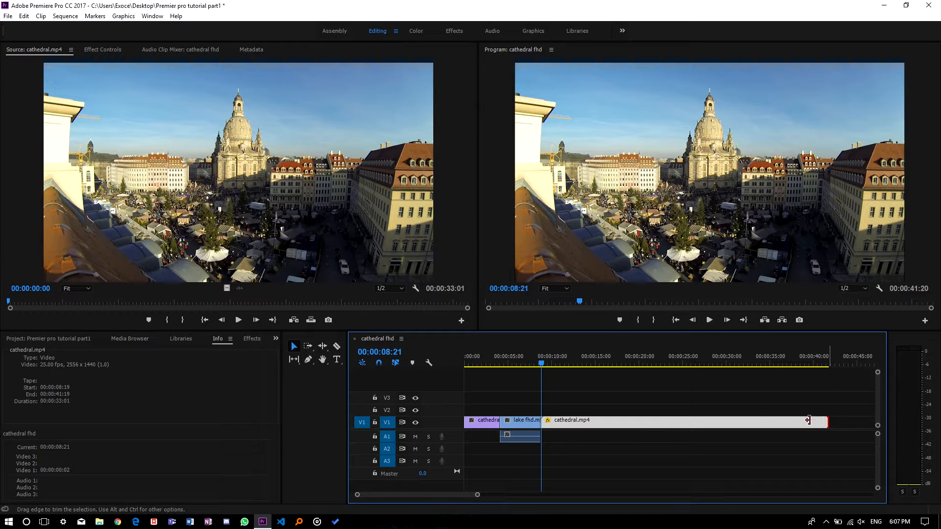
drag(635, 427, 560, 425)
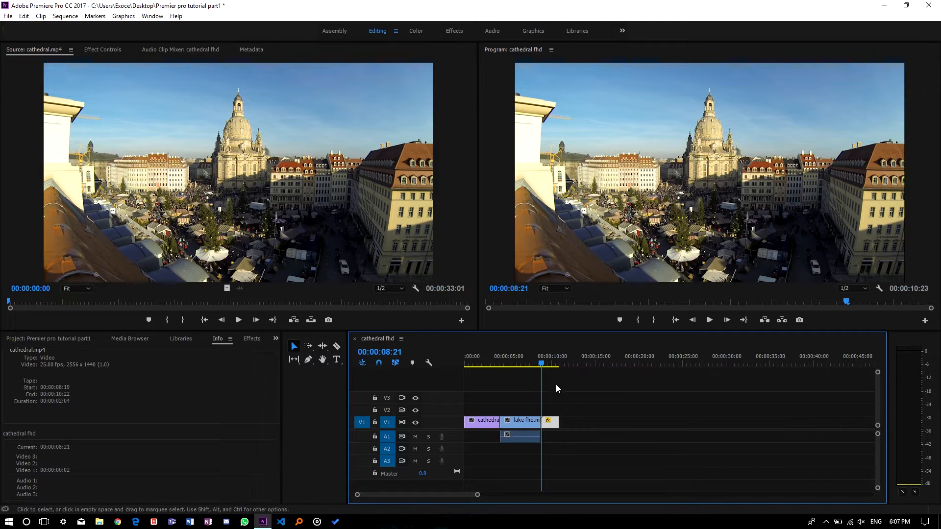
Step: Play the sequence to review the edit
key(space)
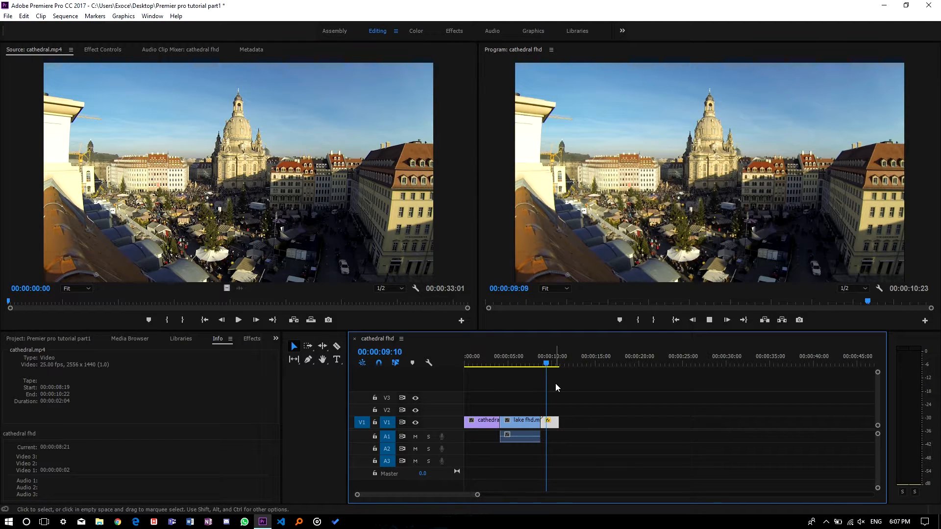
key(space)
key(space)
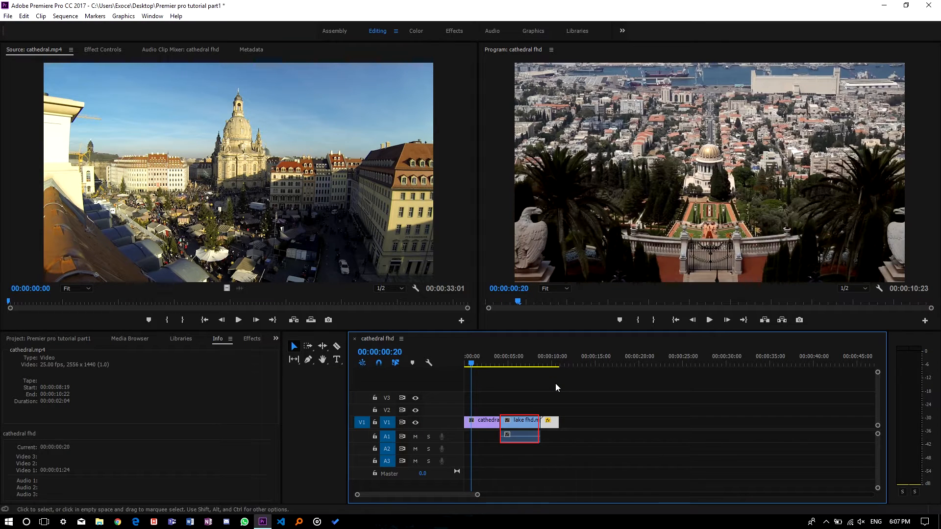
Step: Unlink and delete the audio of the lake fhd clip and preview the result
right_click(516, 423)
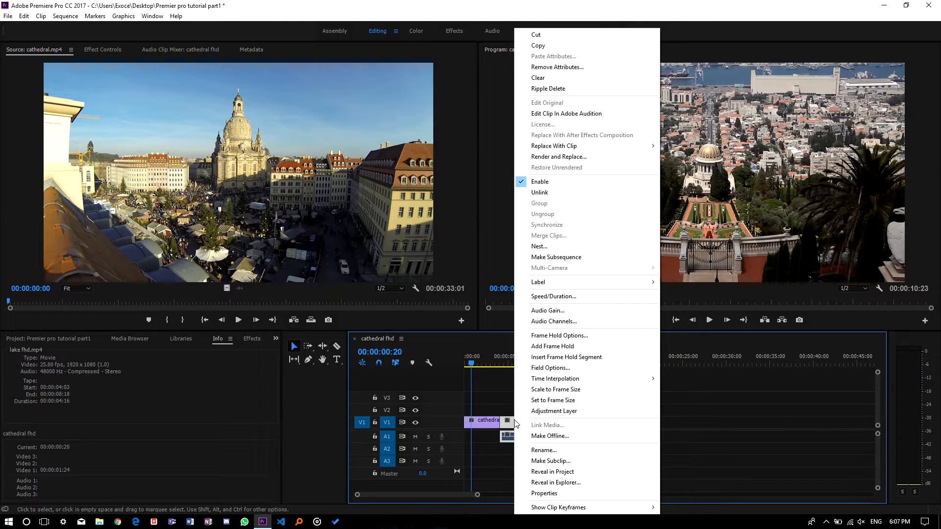
click(563, 190)
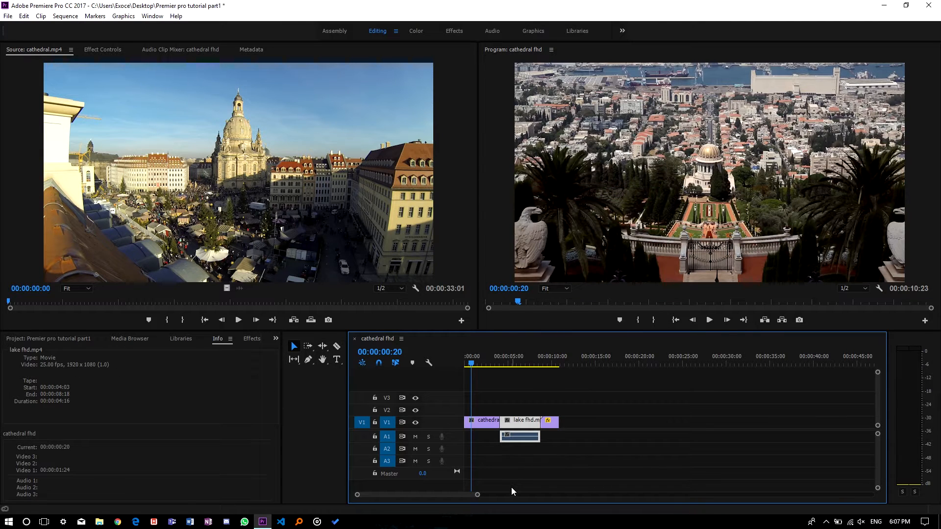
click(527, 440)
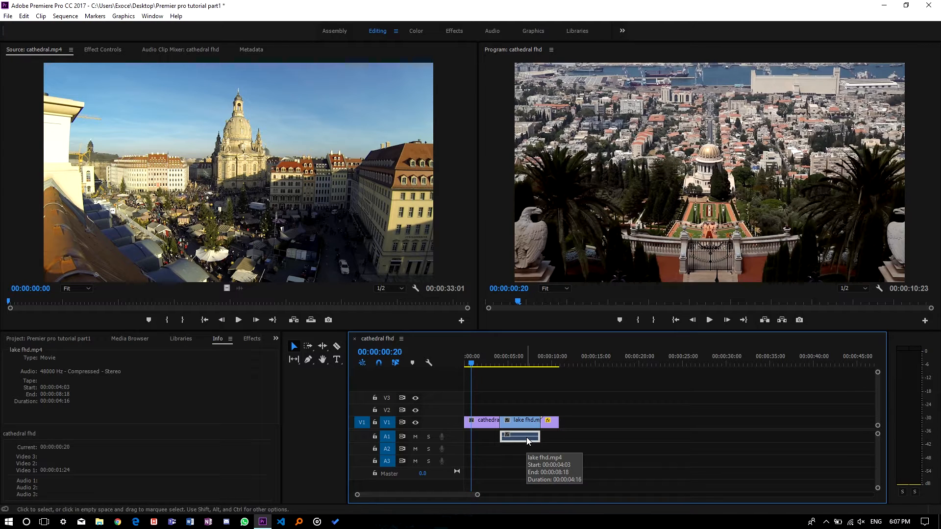
key(Delete)
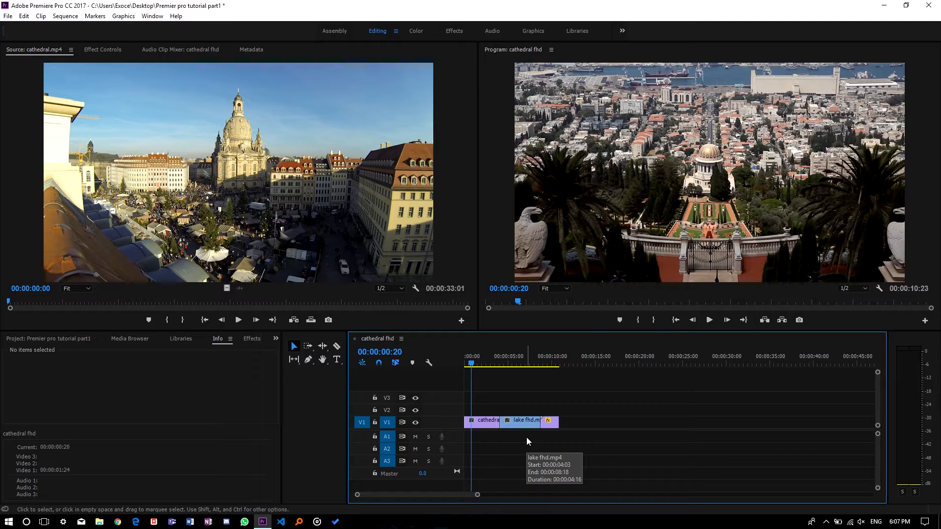
key(space)
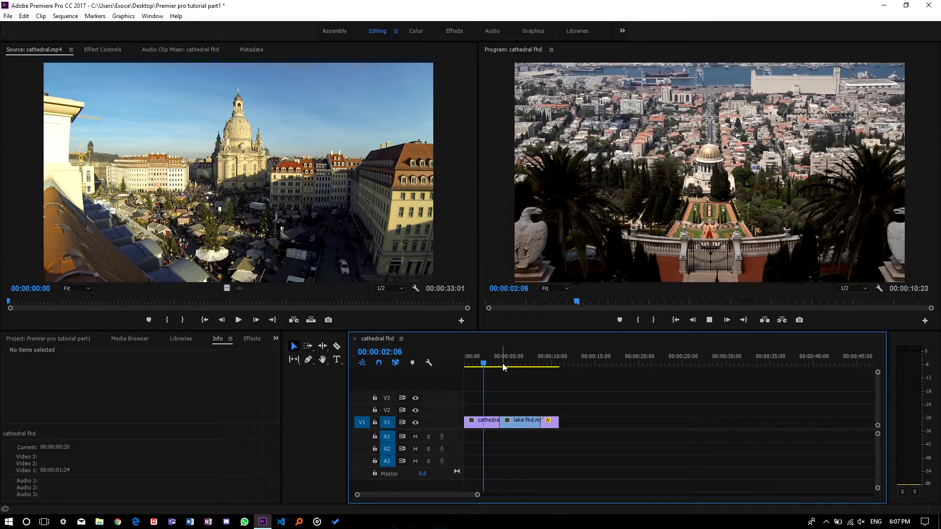
key(space)
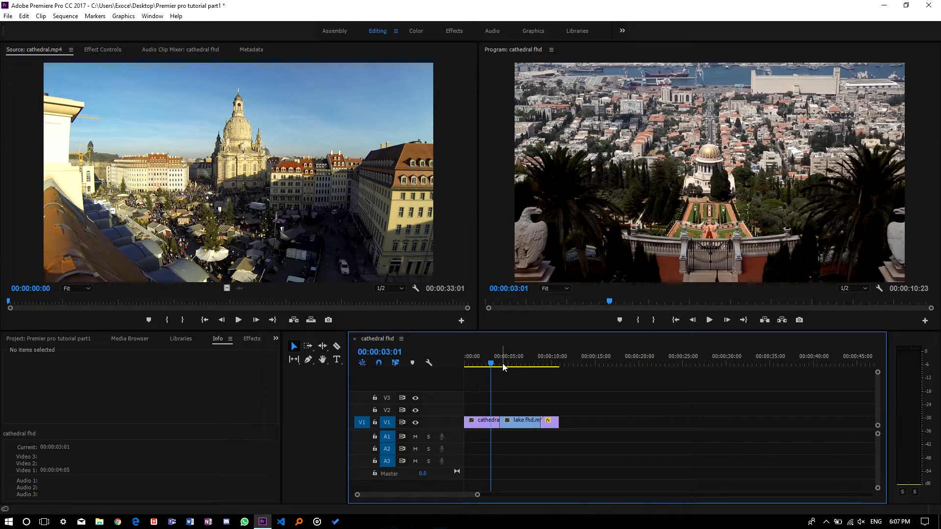
Step: Import the Ice Flow track from the Music folder into the project
click(60, 337)
double_click(81, 472)
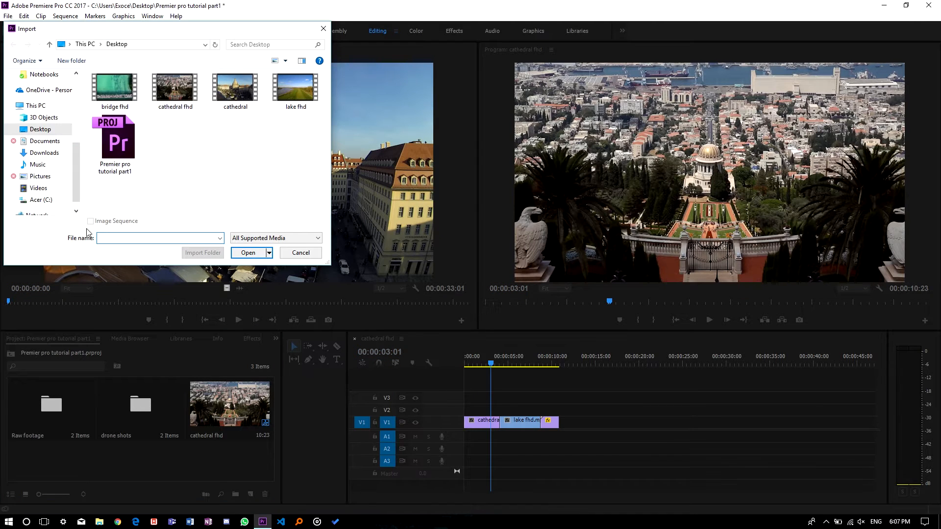
click(54, 166)
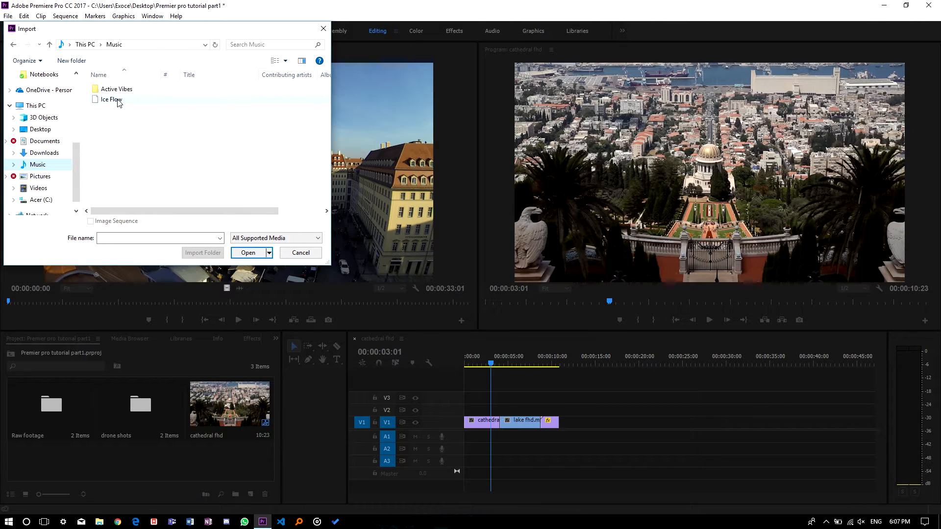
click(127, 100)
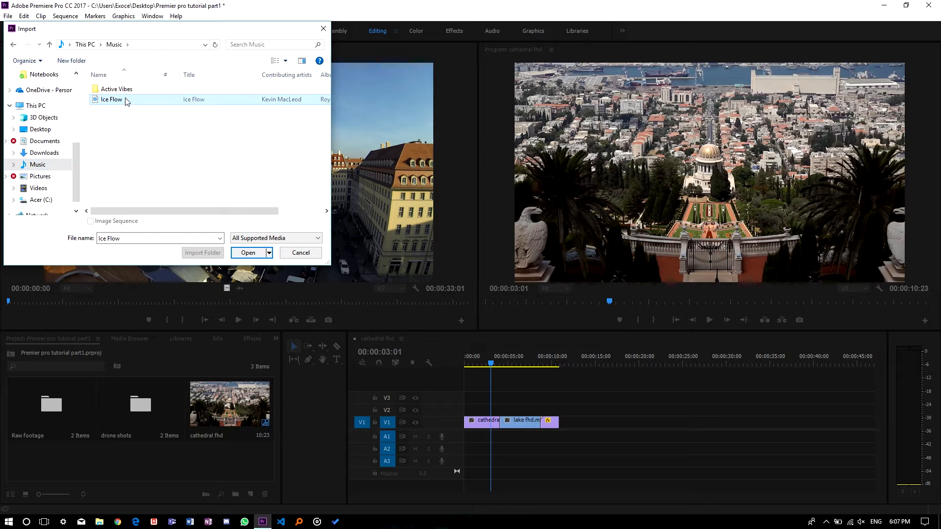
click(245, 258)
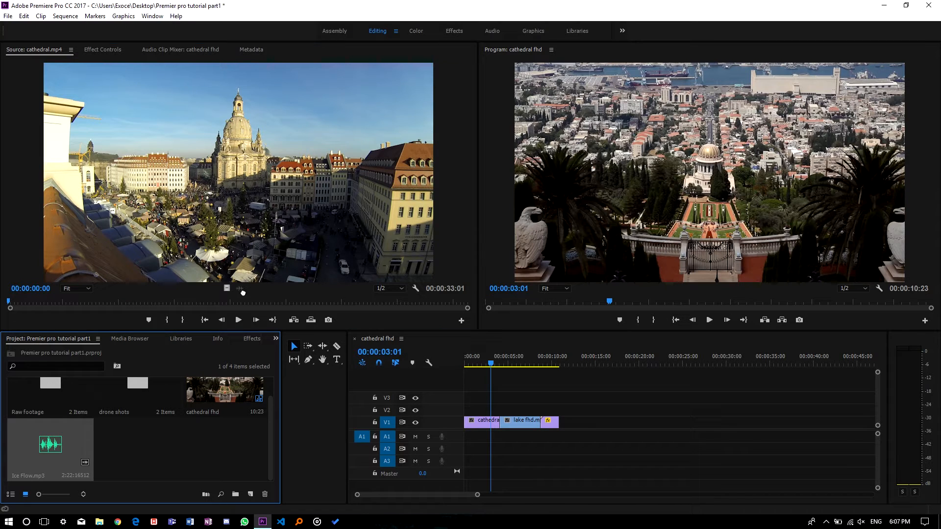
Step: Add Ice Flow.mp3's audio to track A1 at the sequence start and trim it to end with the video
drag(242, 293, 238, 314)
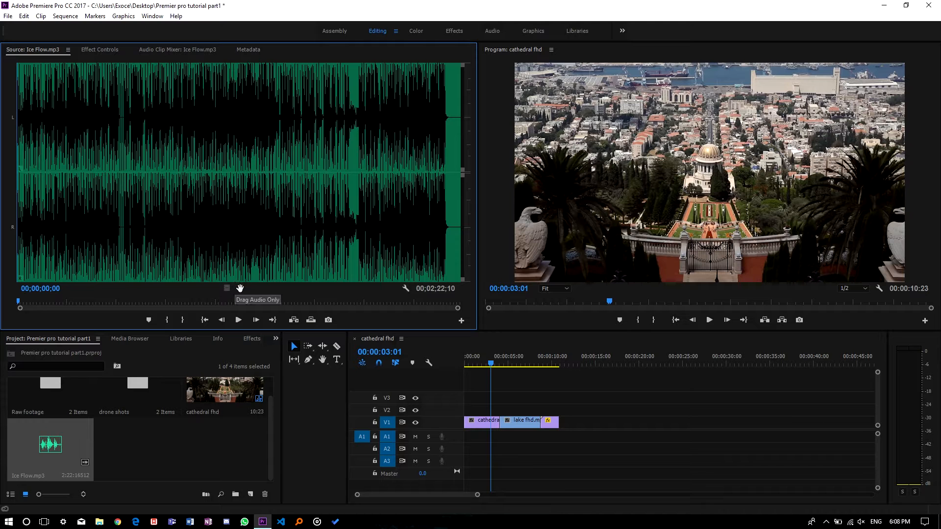
drag(239, 288, 466, 442)
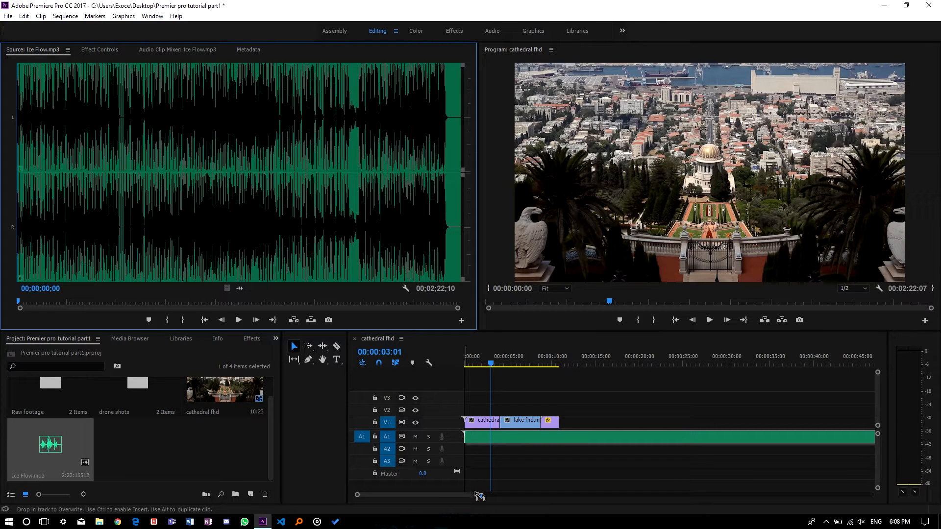
drag(477, 494, 614, 495)
drag(753, 435, 485, 435)
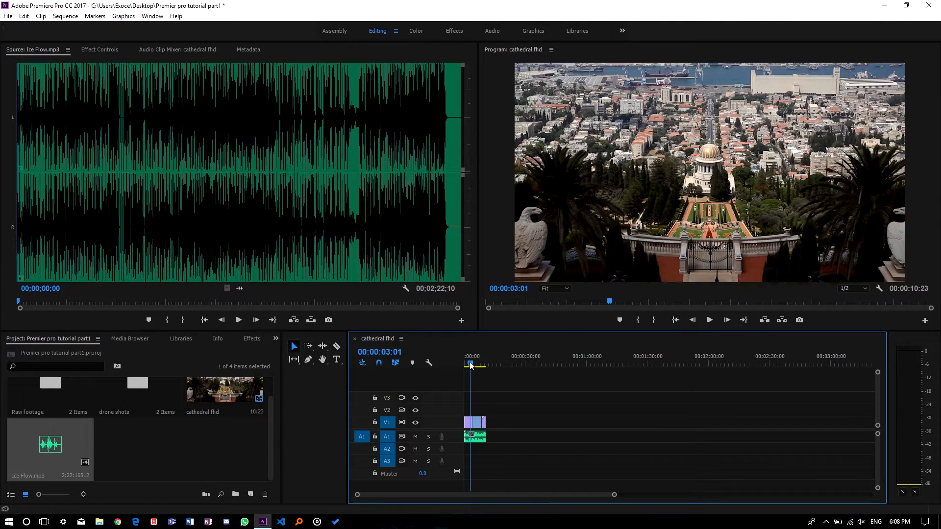
Step: Play the sequence with the music from the start
drag(463, 363, 455, 359)
click(709, 319)
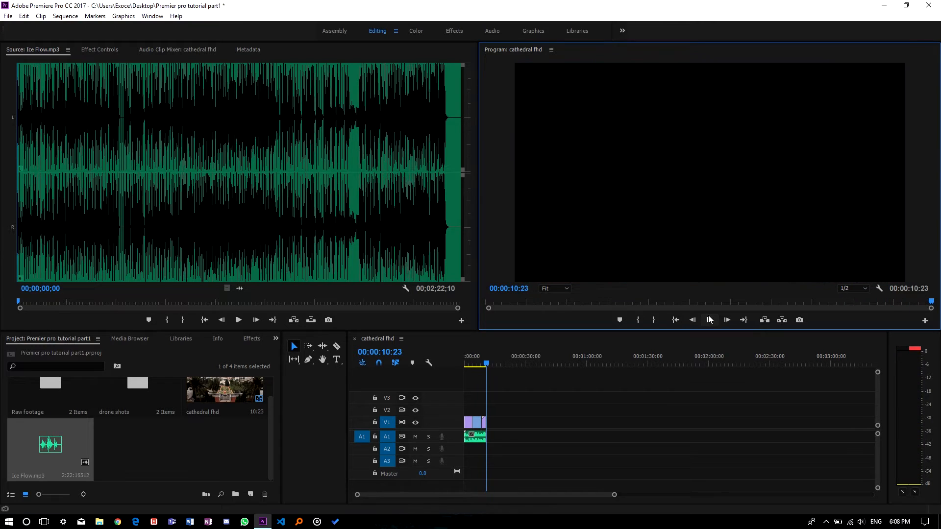
drag(486, 367, 459, 365)
click(709, 320)
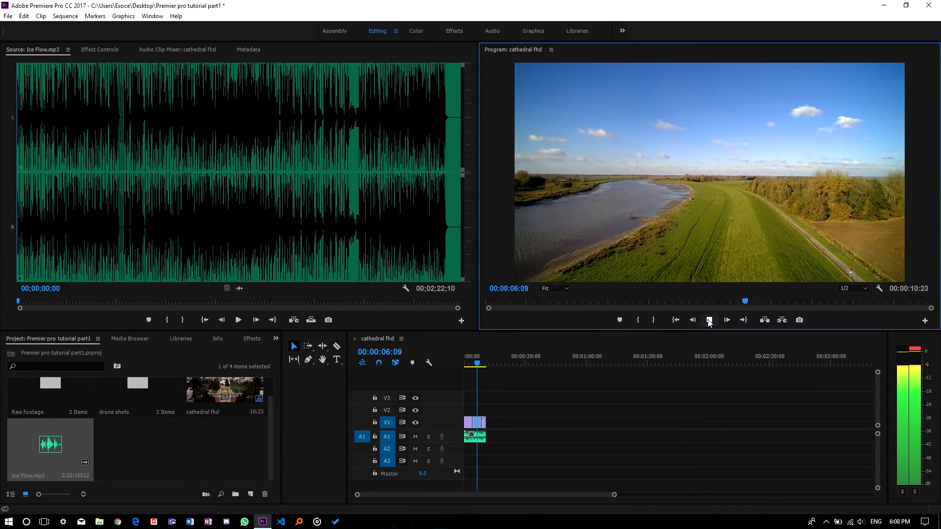
click(709, 320)
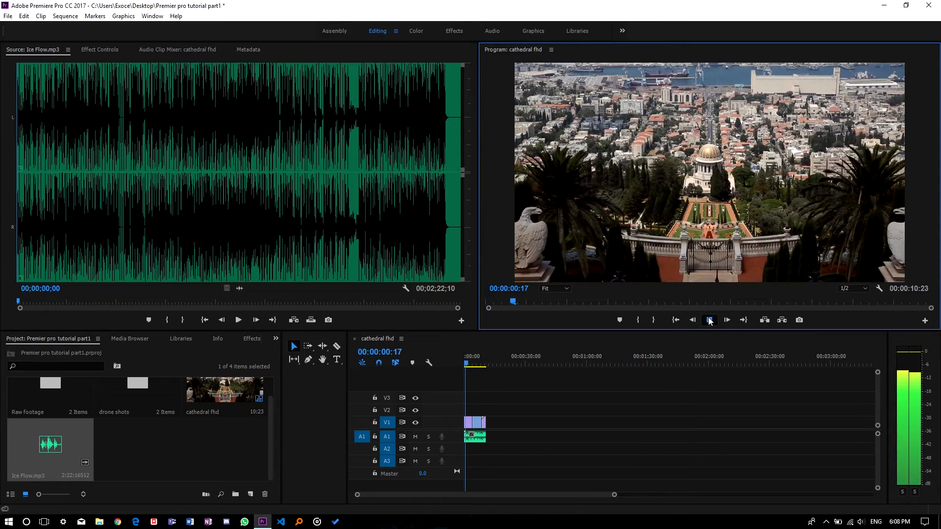
click(709, 320)
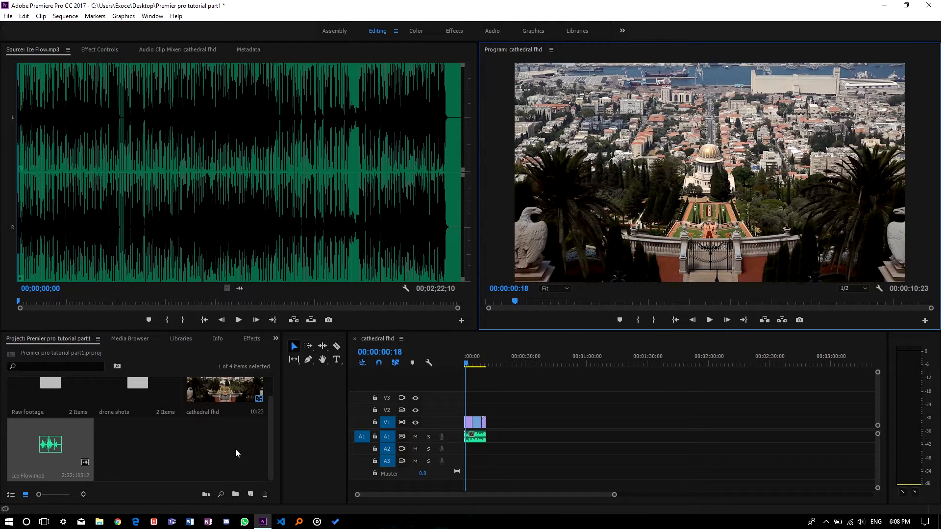
Step: Open the Export Media settings for the current sequence
click(9, 17)
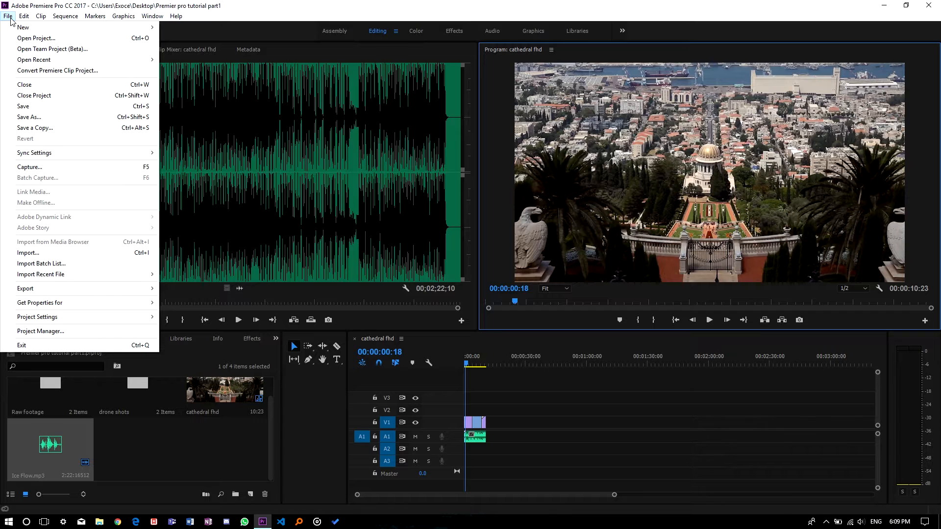
mouse_move(135, 290)
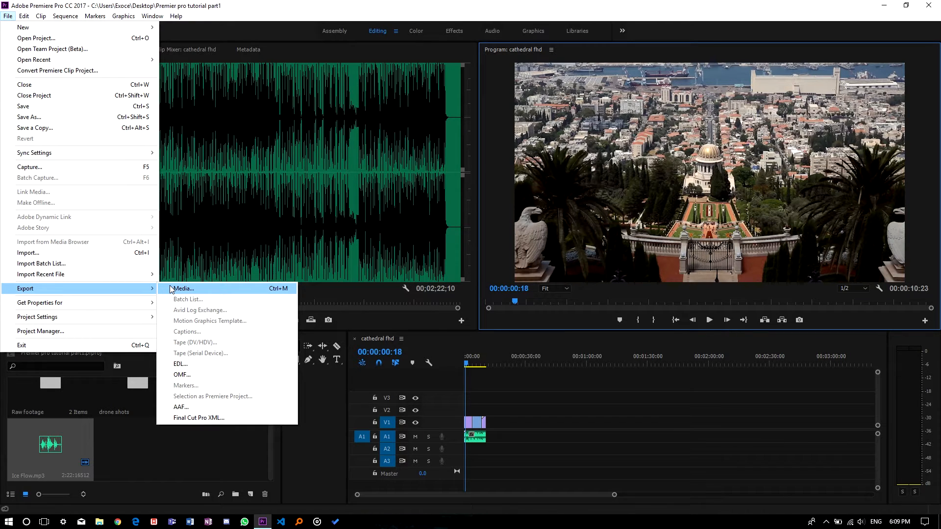
click(171, 289)
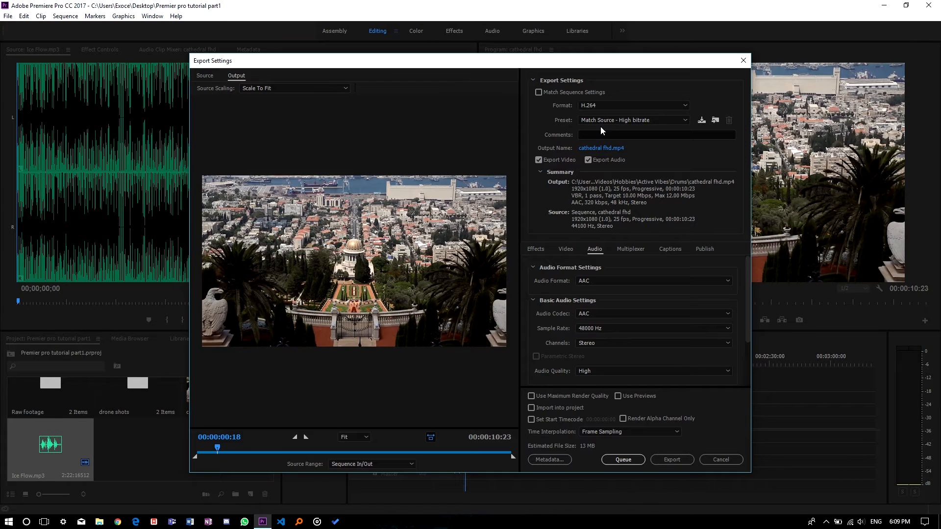
Step: Review the export options: Match Sequence Settings, the format list, and the Video and Audio settings, keeping H.264
click(539, 92)
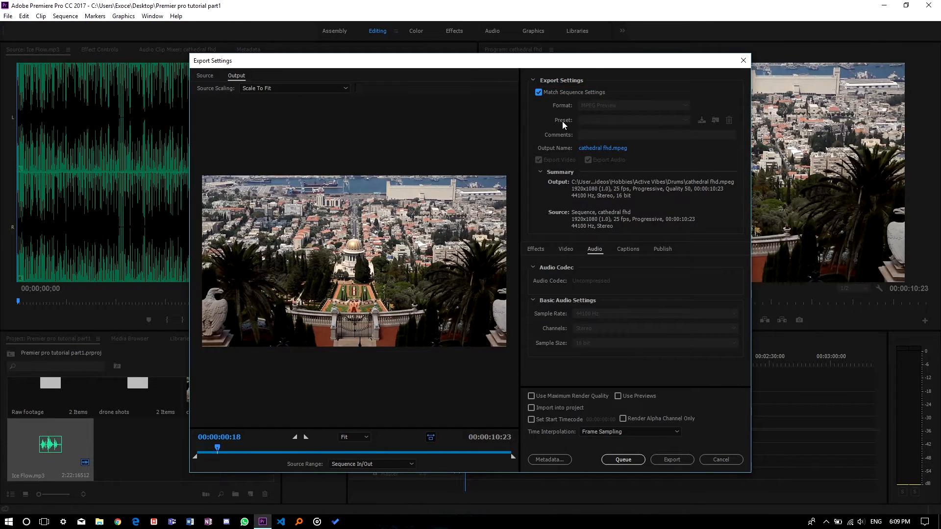
click(539, 92)
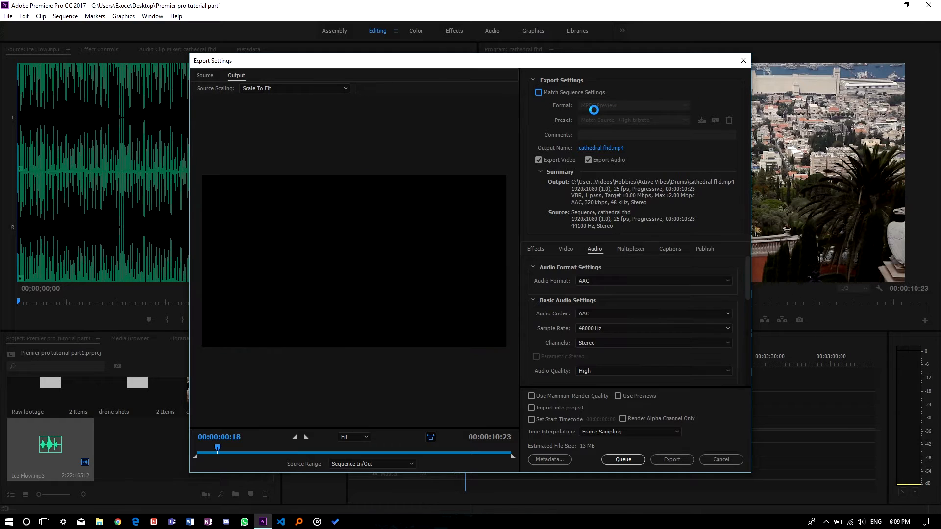
click(598, 106)
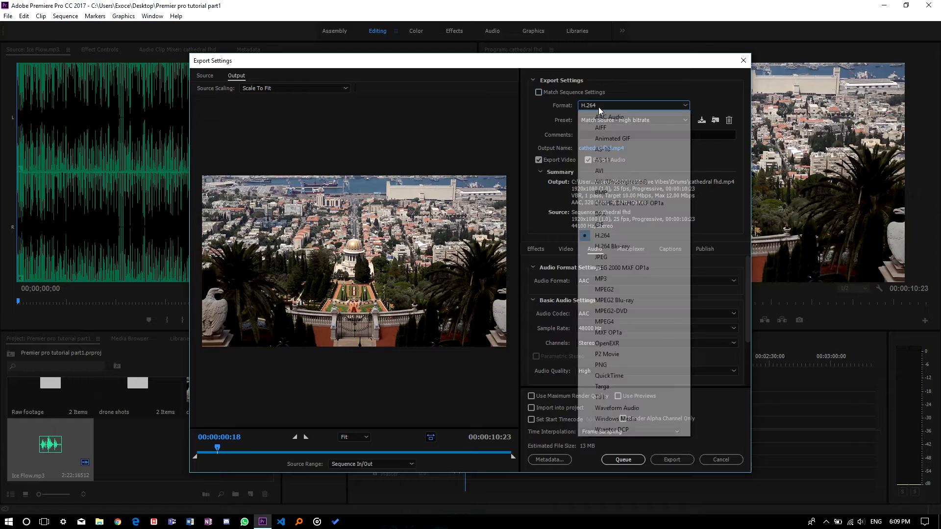
click(525, 125)
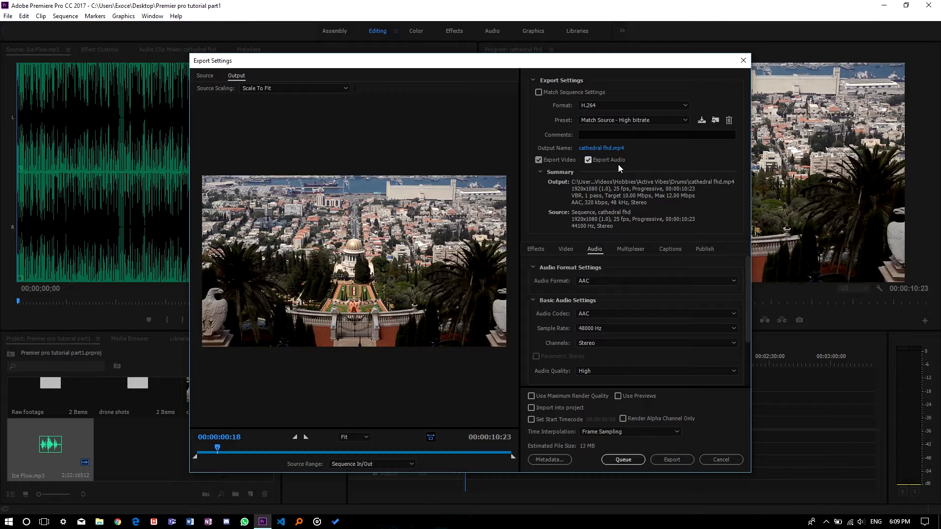
click(565, 250)
click(594, 250)
Step: Set the output file name to Final on the Desktop and start the export
click(608, 149)
scroll(240, 164, up, 5)
click(236, 123)
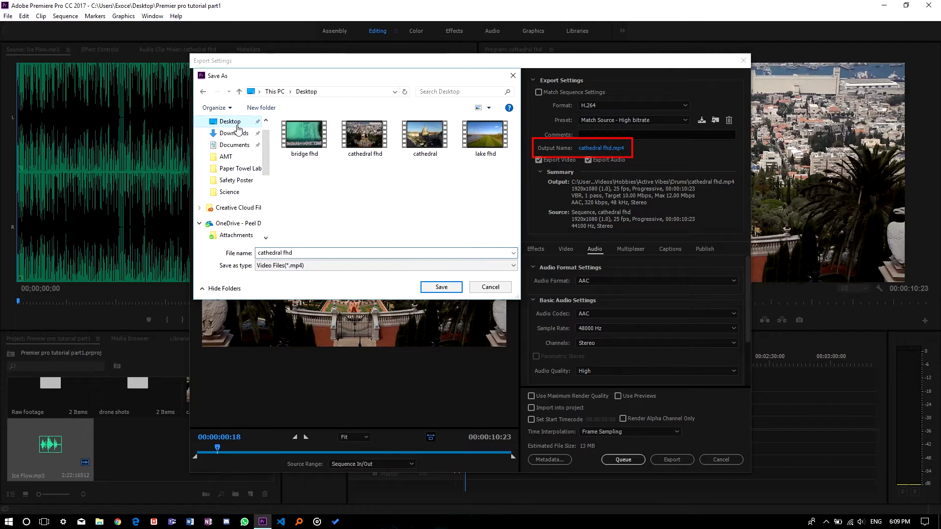
click(294, 253)
key(ctrl+a)
text(Final)
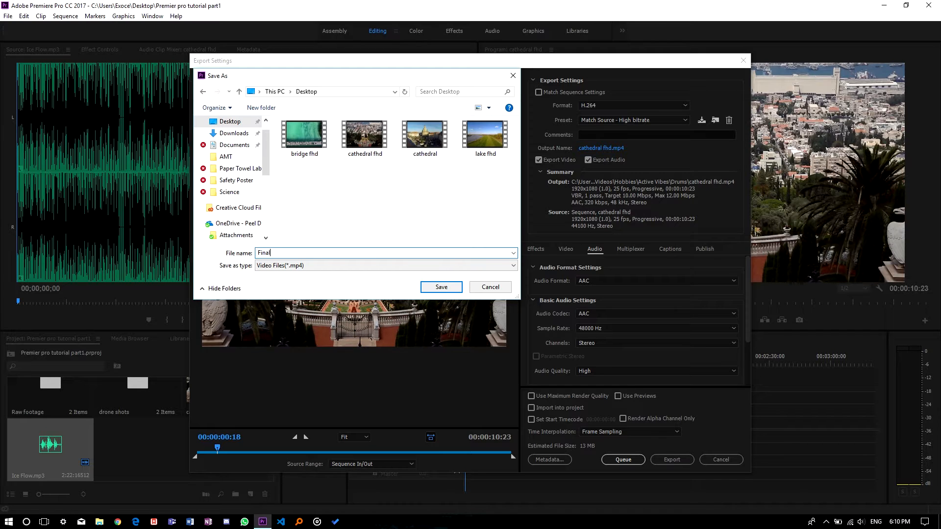
click(441, 288)
click(662, 460)
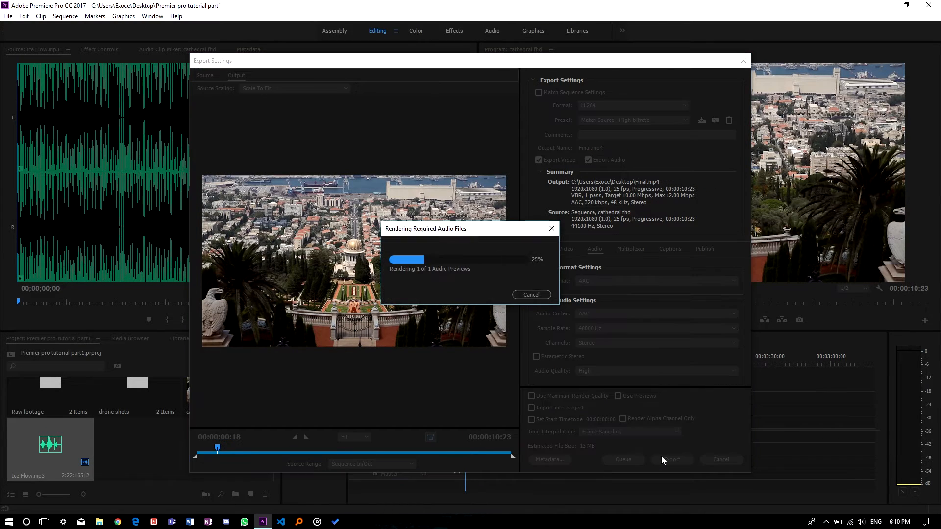